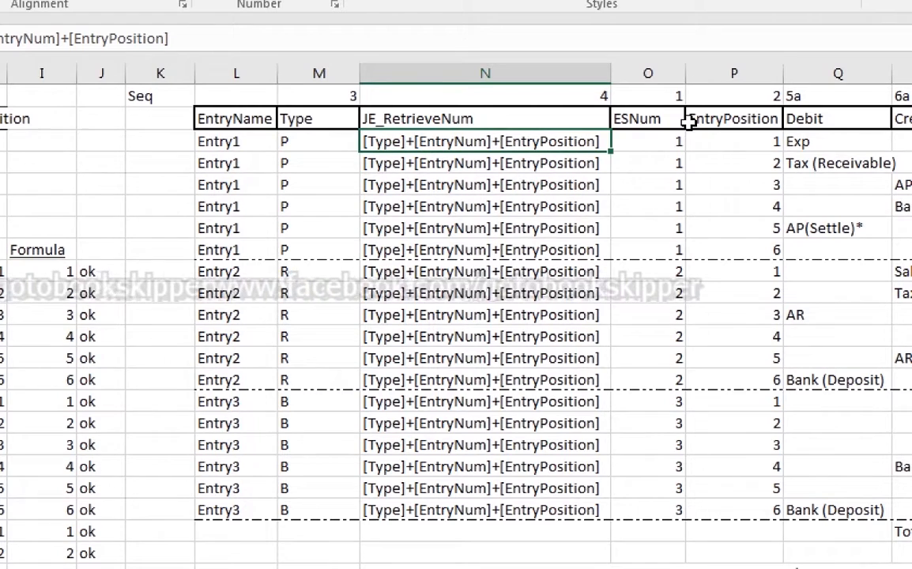
Step: Examine the ESNum and EntryPosition values of the Entry1 rows in the journal entry concept table
click(672, 139)
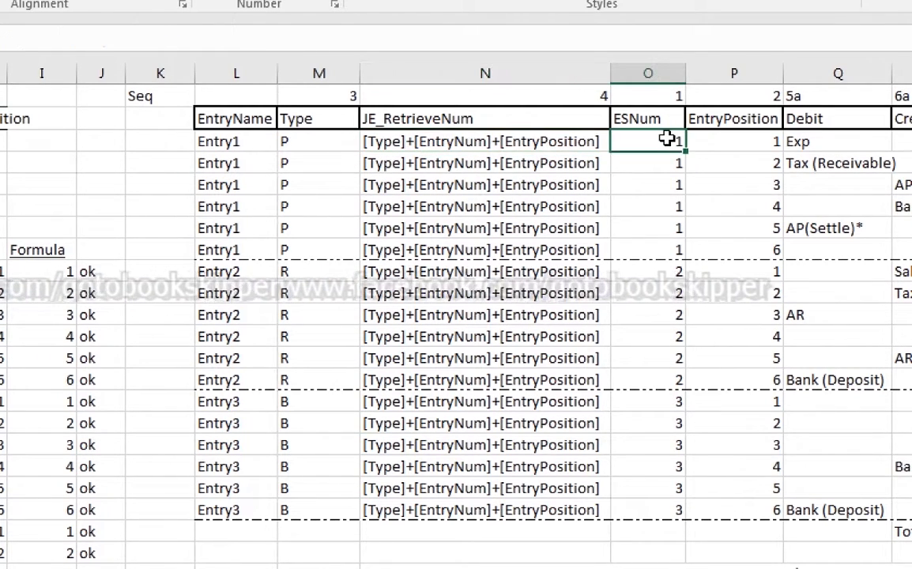
key(shift+Down)
key(shift+Down)
key(shift+Down)
key(shift+Down)
key(Down)
key(Right)
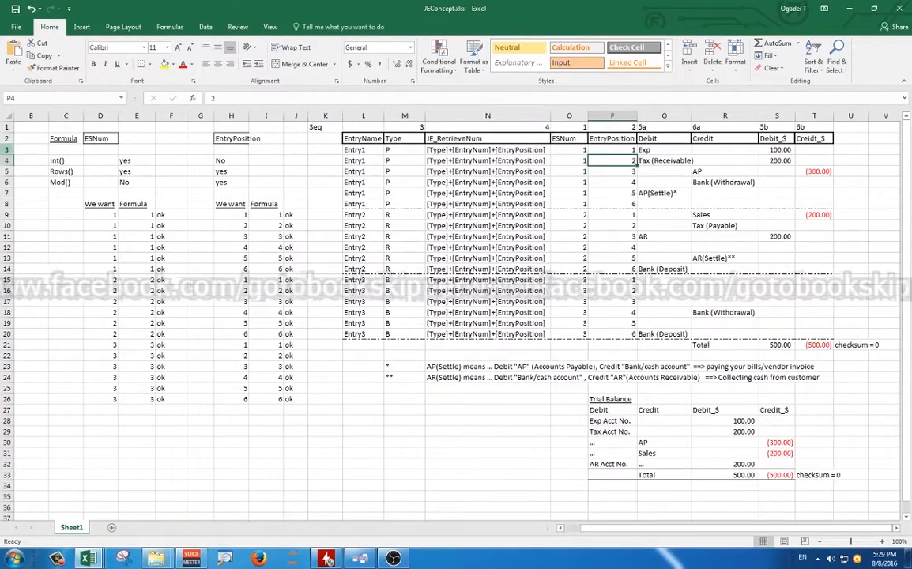
click(7, 150)
click(657, 150)
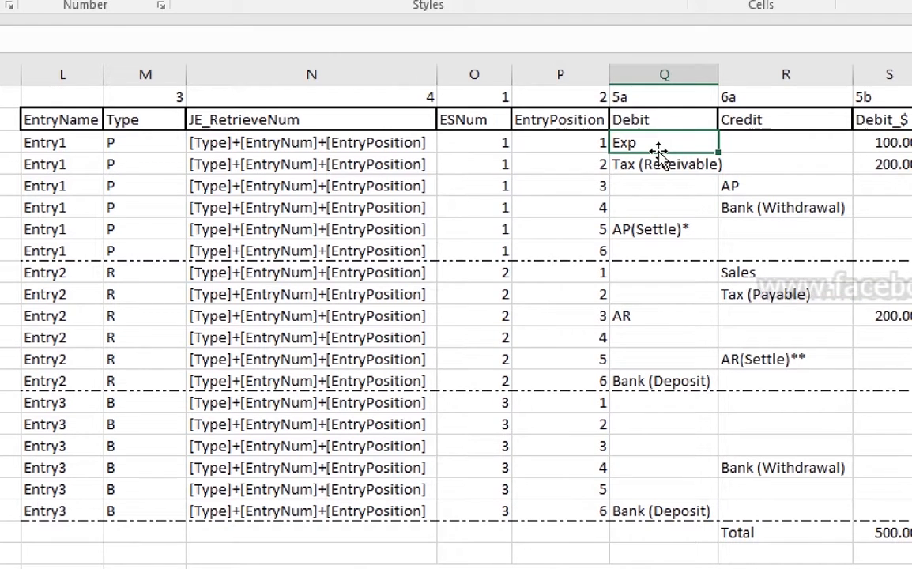
key(Left)
key(shift+Down)
key(shift+Down)
key(shift+Down)
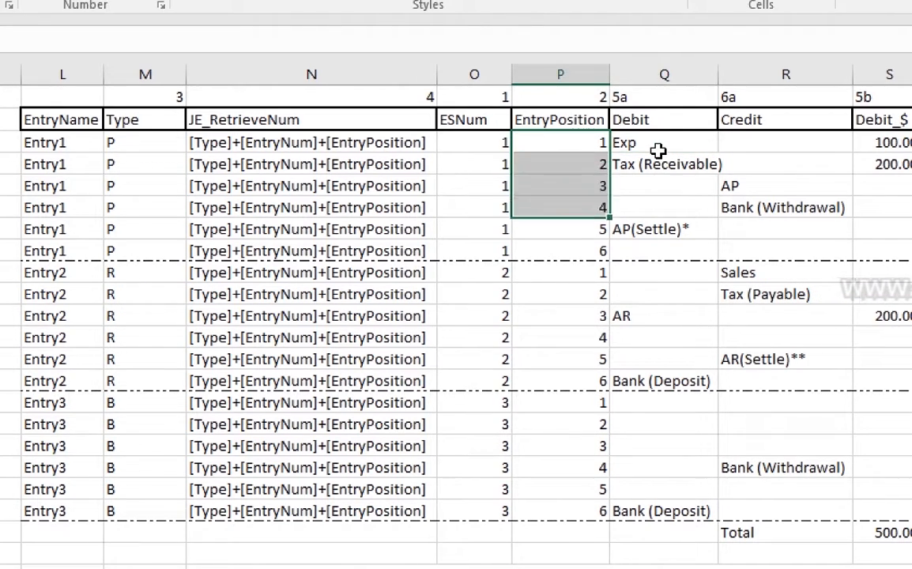
Step: Examine how the ESNum column numbers the row blocks of Entry1, Entry2 and Entry3
key(Left)
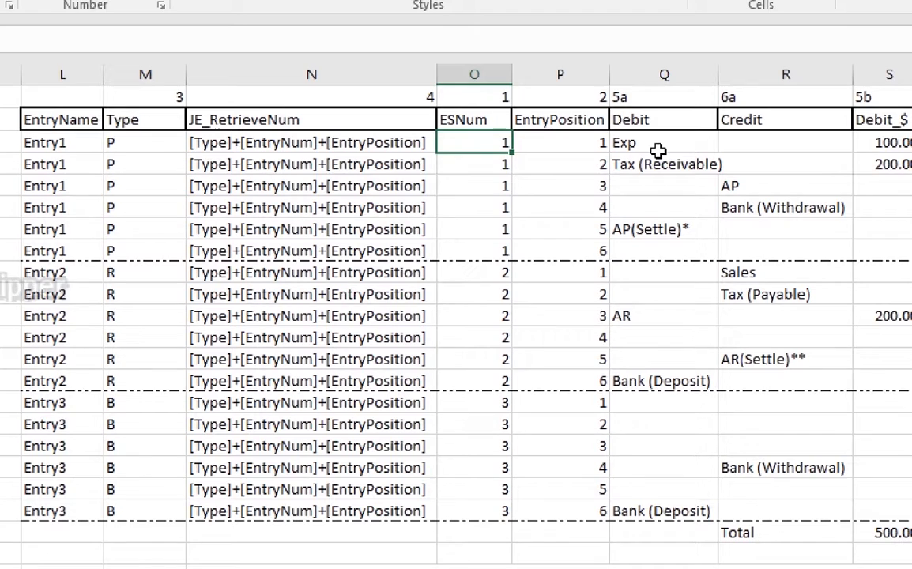
key(shift+Down)
key(shift+Down)
key(shift+Down)
key(shift+Down)
key(shift+Down)
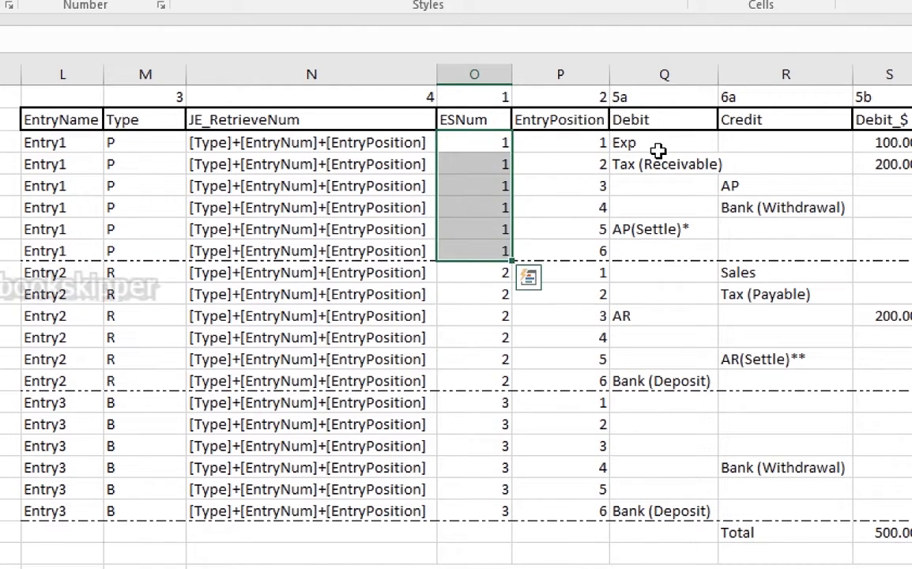
key(Down)
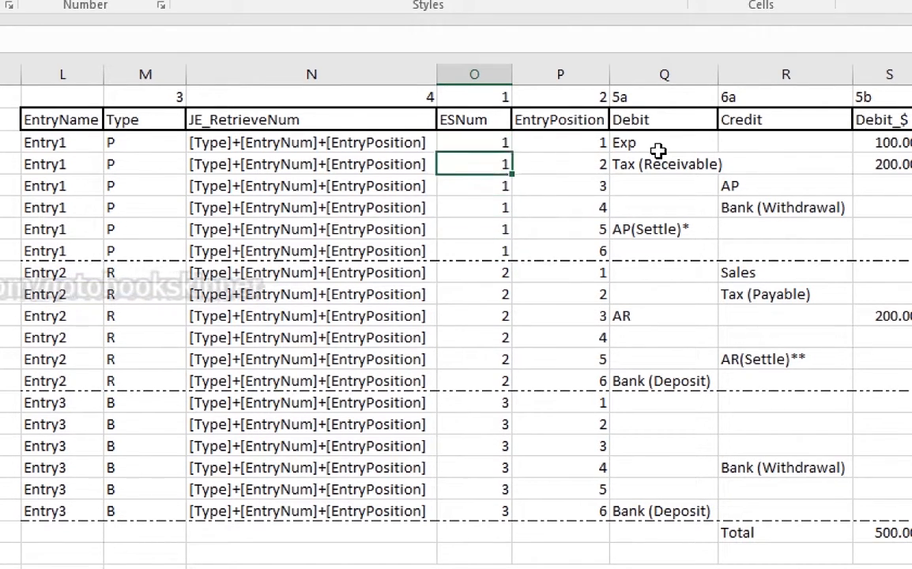
key(shift+Down)
key(shift+Down)
key(shift+Down)
key(shift+Down)
key(shift+Up)
key(shift+Up)
key(shift+Up)
key(shift+Up)
key(shift+Down)
key(shift+Down)
key(shift+Down)
key(shift+Down)
key(shift+Down)
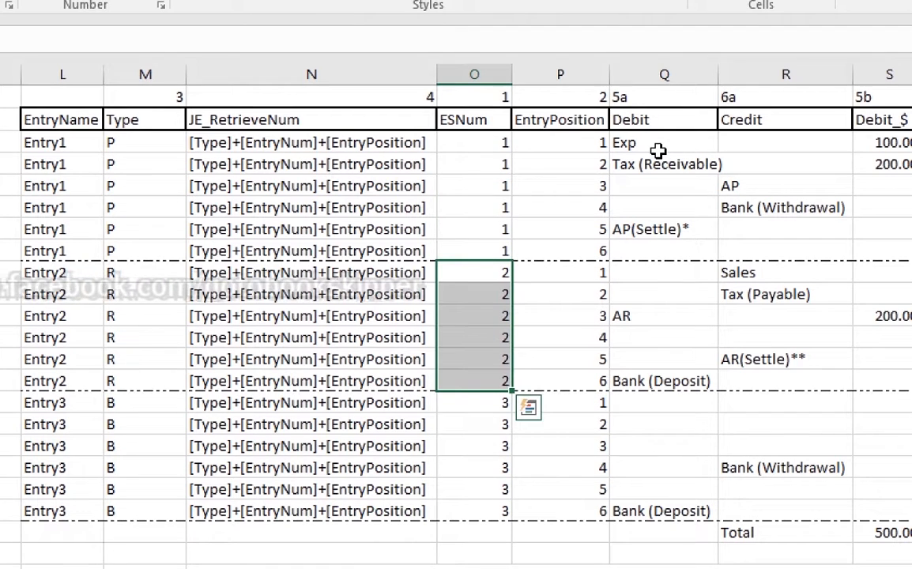
key(shift+Up)
key(shift+Up)
key(shift+Up)
key(shift+Up)
key(shift+Up)
key(Down)
key(Down)
key(Down)
key(Down)
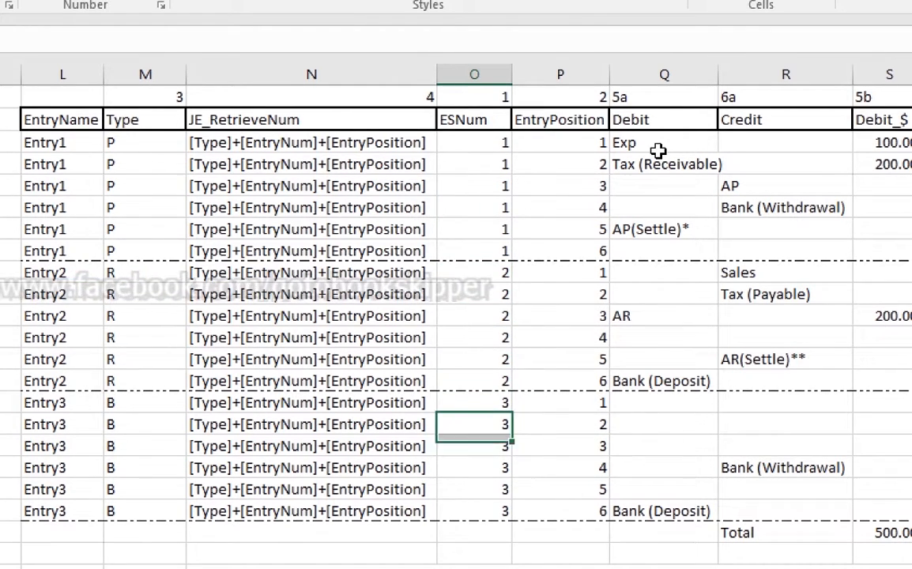
Step: Examine how the EntryPosition column numbers the rows within each entry block
key(Up)
key(Up)
key(Up)
key(Up)
key(Up)
key(Up)
key(Up)
key(Up)
key(Up)
key(Up)
key(Up)
key(Up)
key(Up)
key(Right)
key(shift+Down)
key(shift+Down)
key(shift+Down)
key(shift+Down)
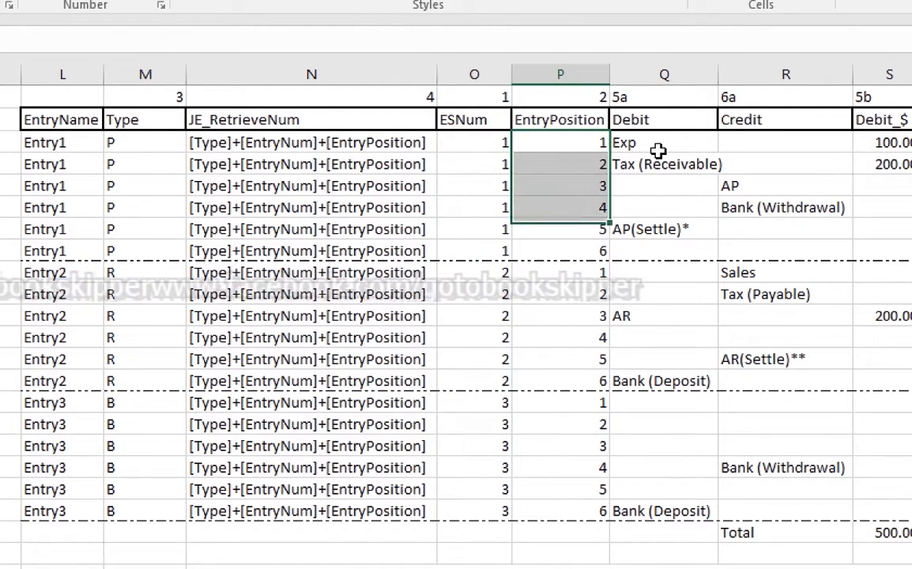
key(shift+Down)
key(Down)
key(Down)
key(Down)
key(Down)
key(Down)
key(Down)
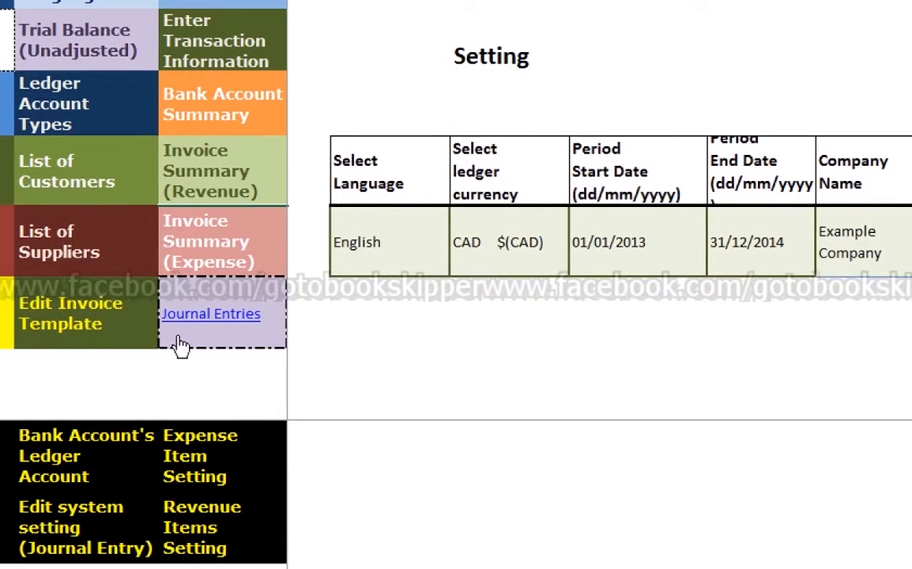
Step: Open the Journal Entries sheet from the Setting page and enter the headers ESNum in E6 and PosNum in F6
click(187, 327)
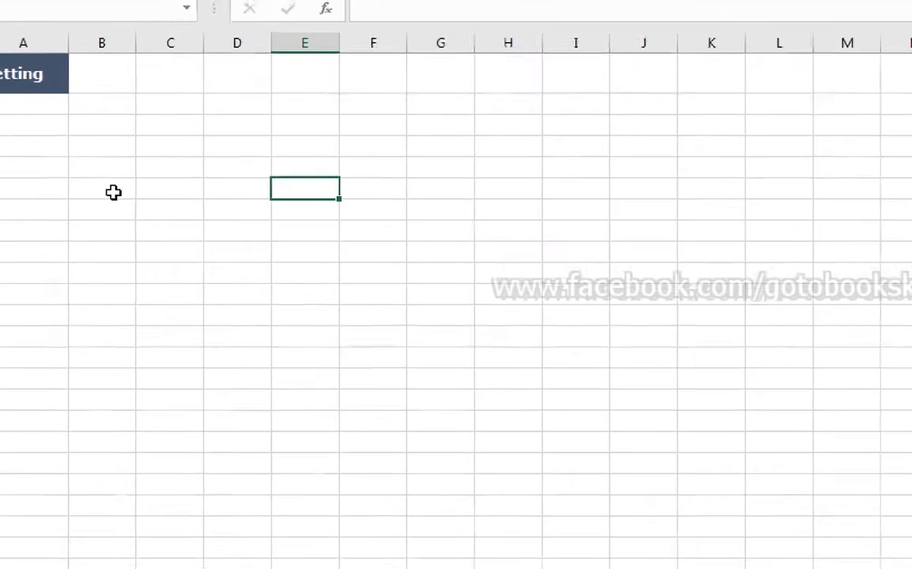
text(ESNum)
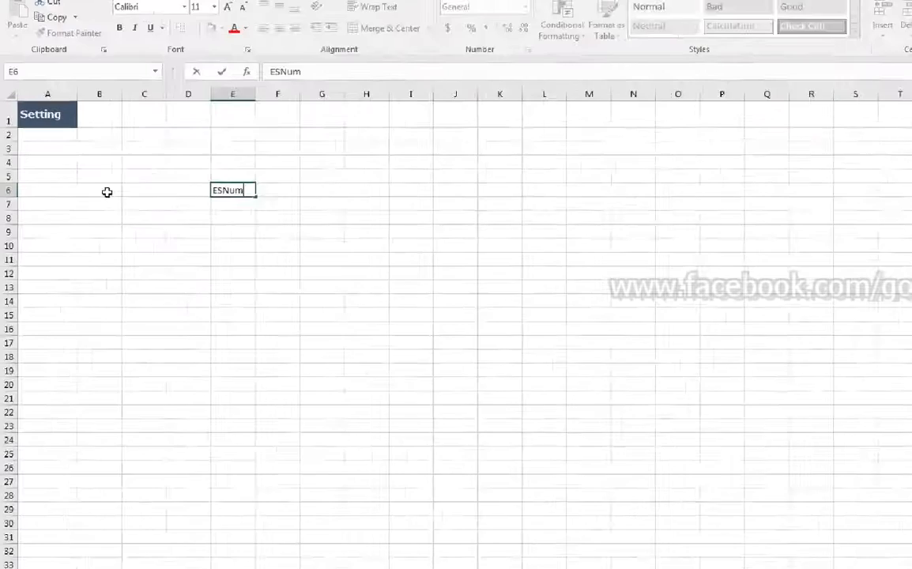
key(Tab)
text(P)
key(ctrl+Return)
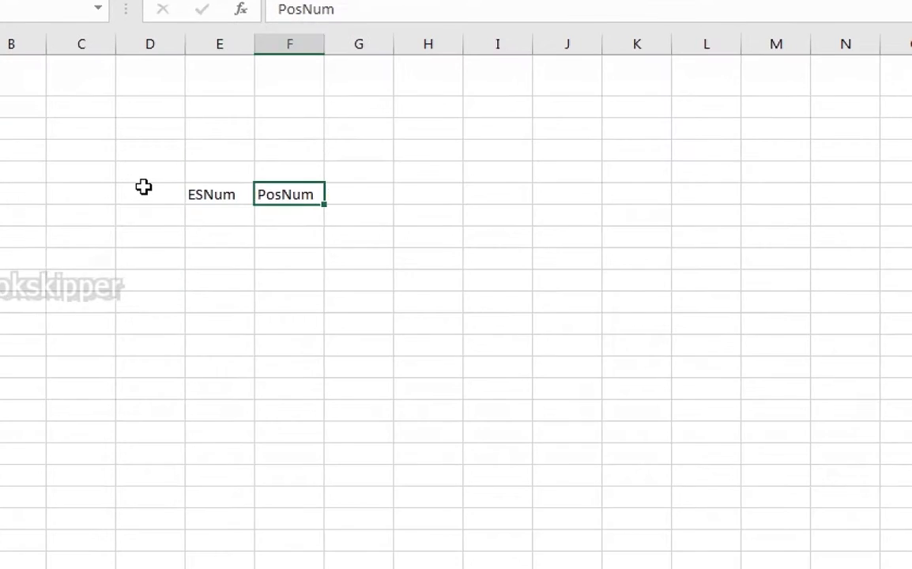
Step: Create a table with headers from the range E6:M21
drag(182, 190, 460, 354)
key(ctrl+t)
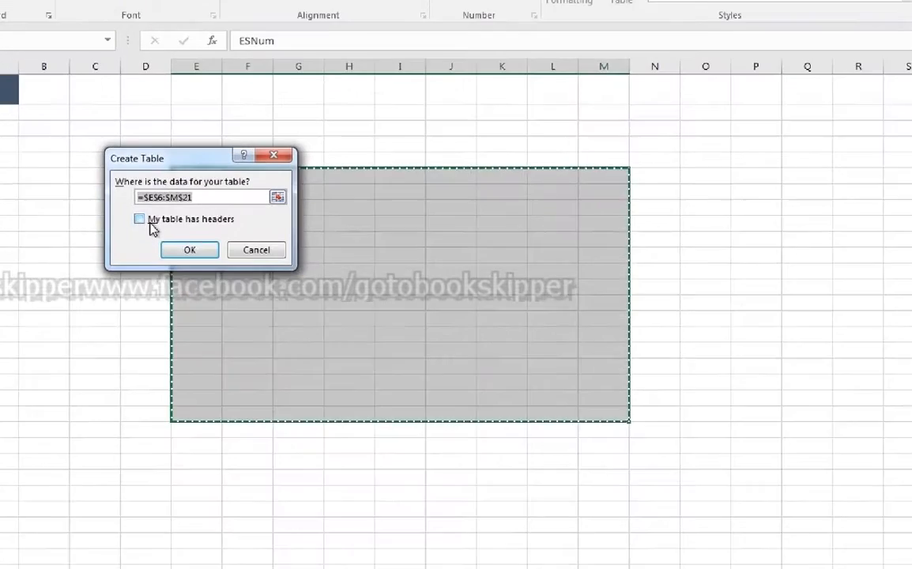
click(143, 220)
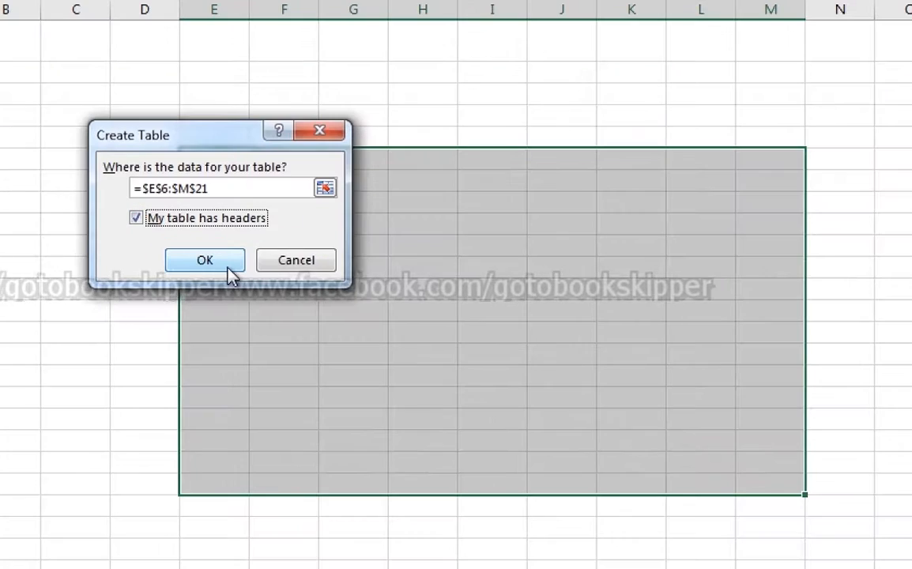
click(177, 241)
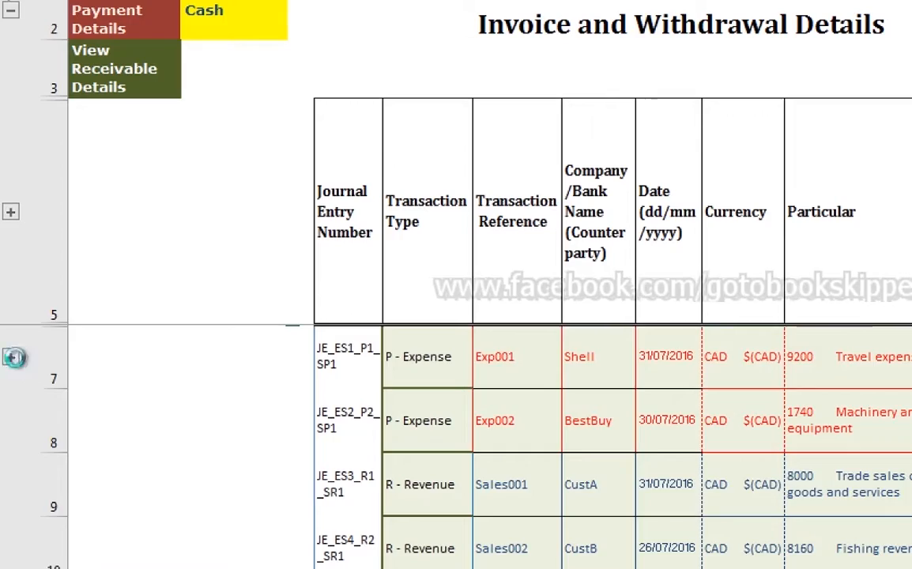
Step: Expand the hidden field-name row on the TransSource sheet of InpV10.xlsx and search that header row for ESNum
click(5, 356)
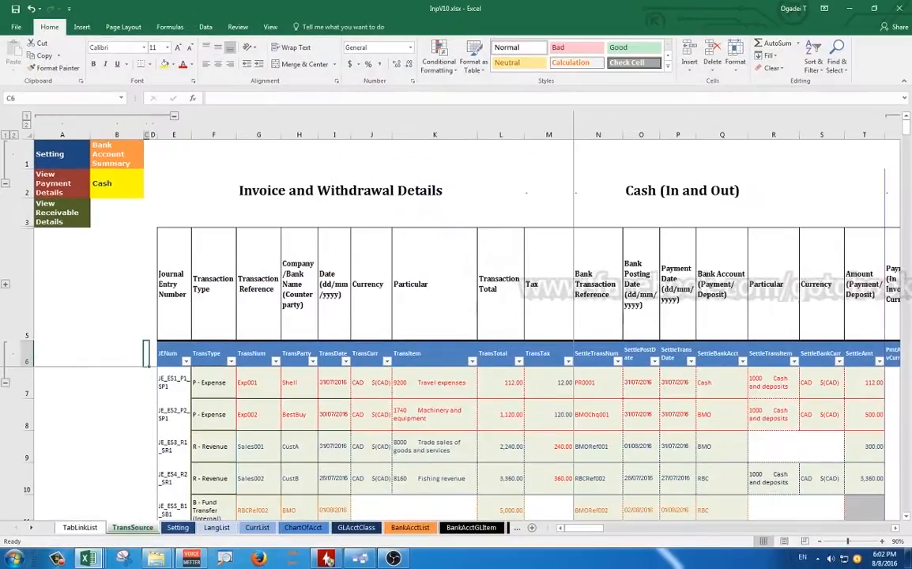
click(346, 354)
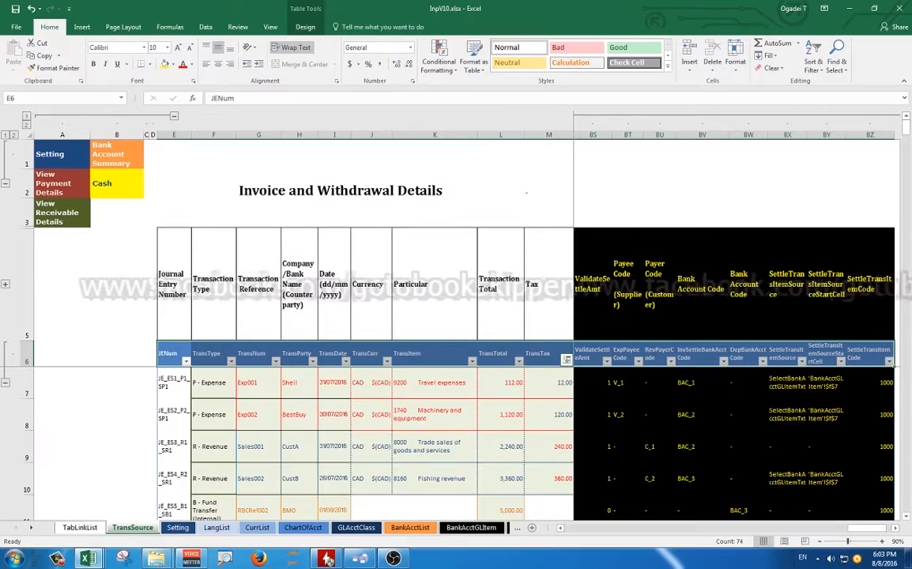
key(ctrl+f)
key(Return)
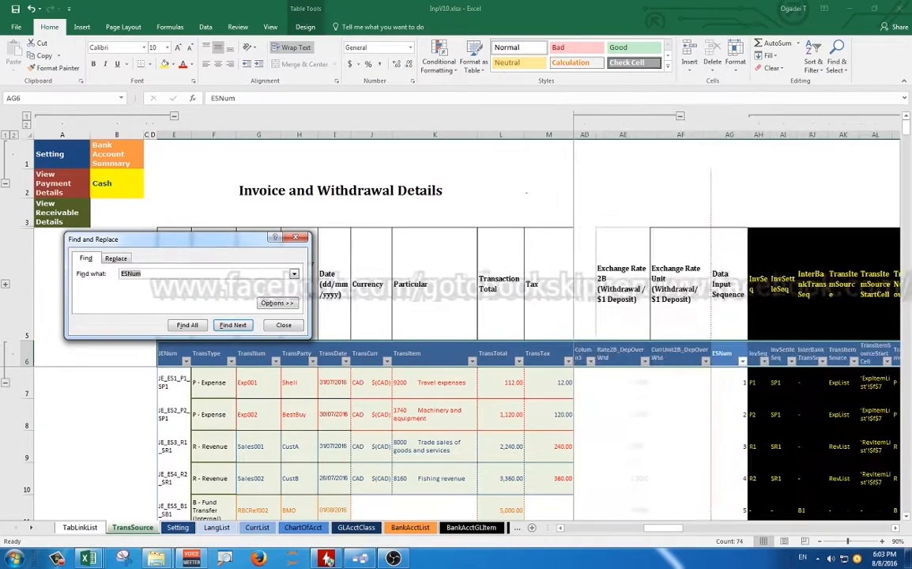
key(Escape)
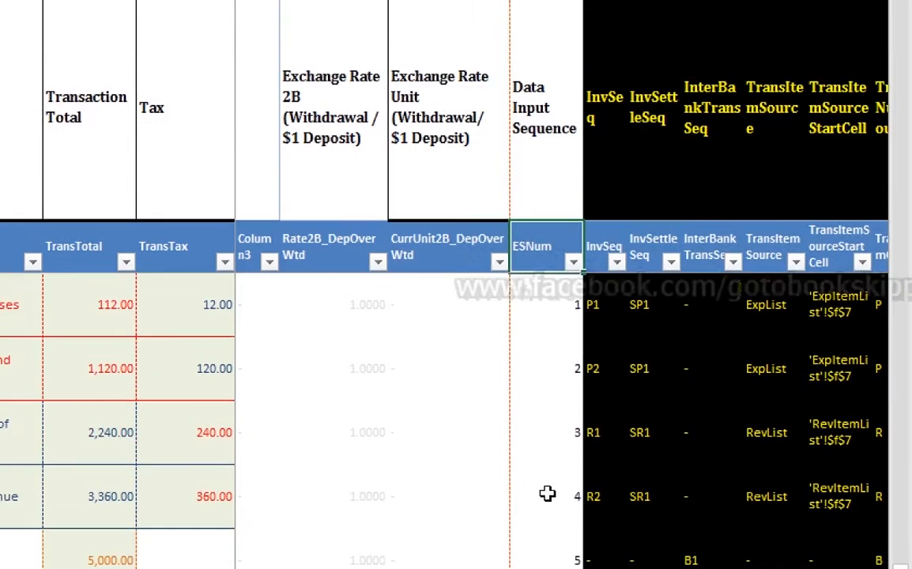
Step: Review the ESNum sequence numbers and their ROWS formula on TransSource, and return to cell A1 of the JEList sheet
click(531, 468)
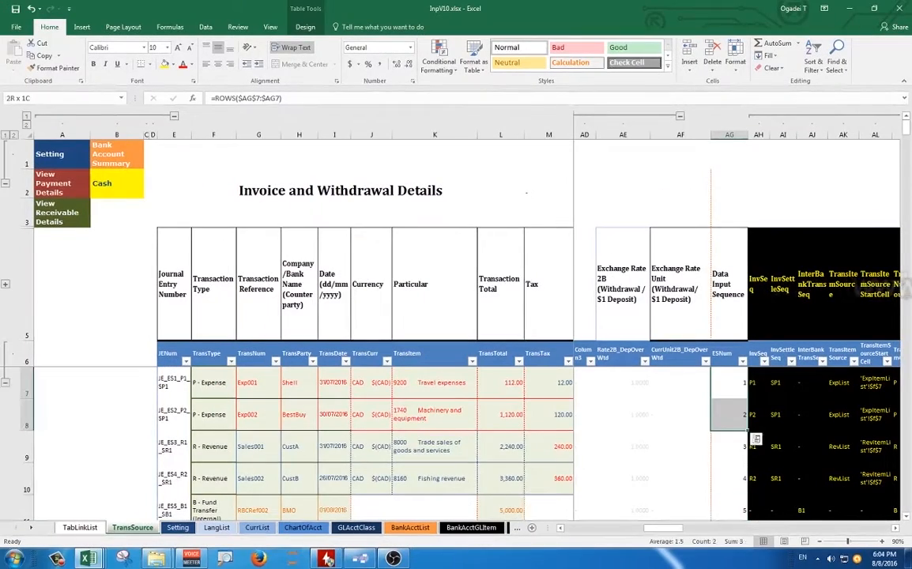
drag(546, 219, 546, 475)
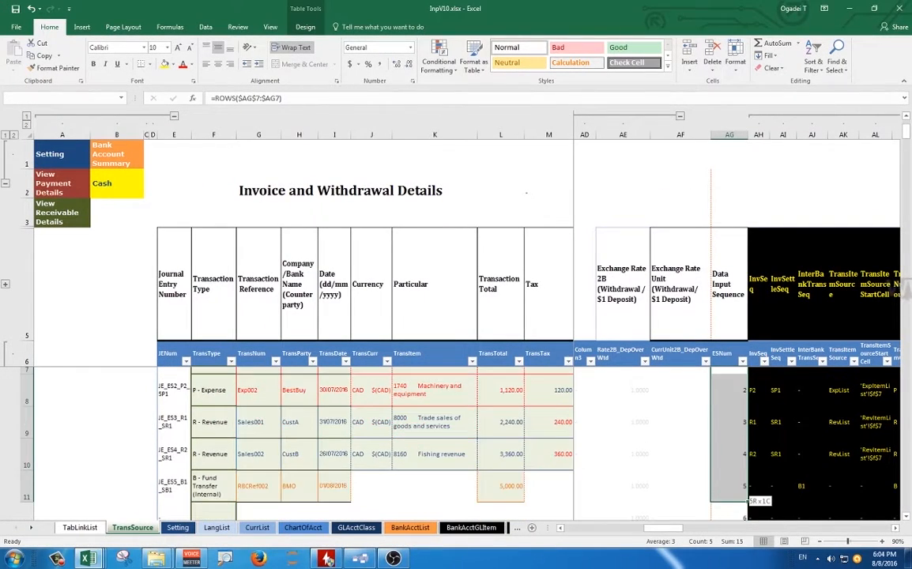
key(ctrl+Home)
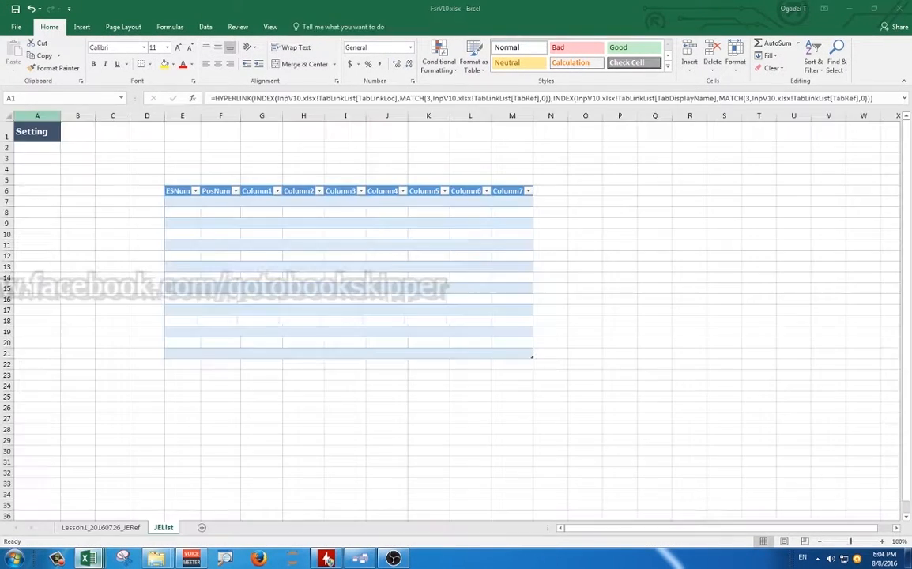
Step: Fill the ESNum column with trial numbers, 1 in E7:E12 and 2 in E13:E18
click(182, 201)
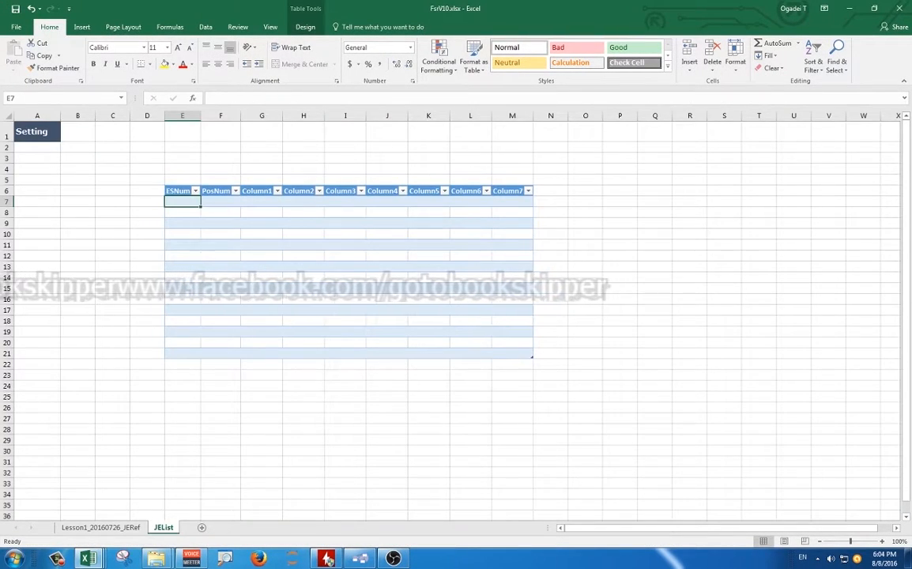
text(1)
key(Return)
text(1)
key(Return)
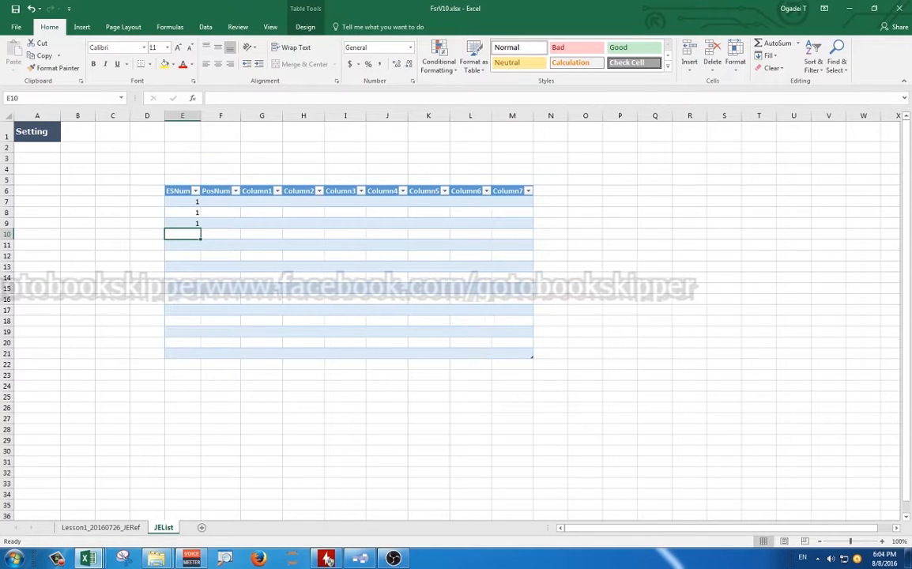
text(1)
key(Return)
text(1)
key(Return)
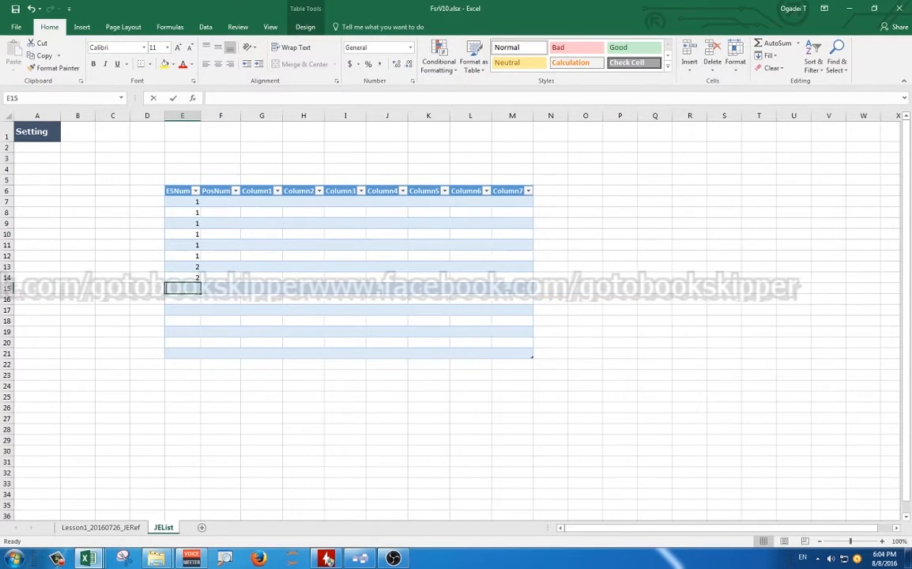
text(2)
key(Return)
text(2)
key(Return)
text(2)
key(Return)
key(Return)
key(Return)
key(Return)
key(Return)
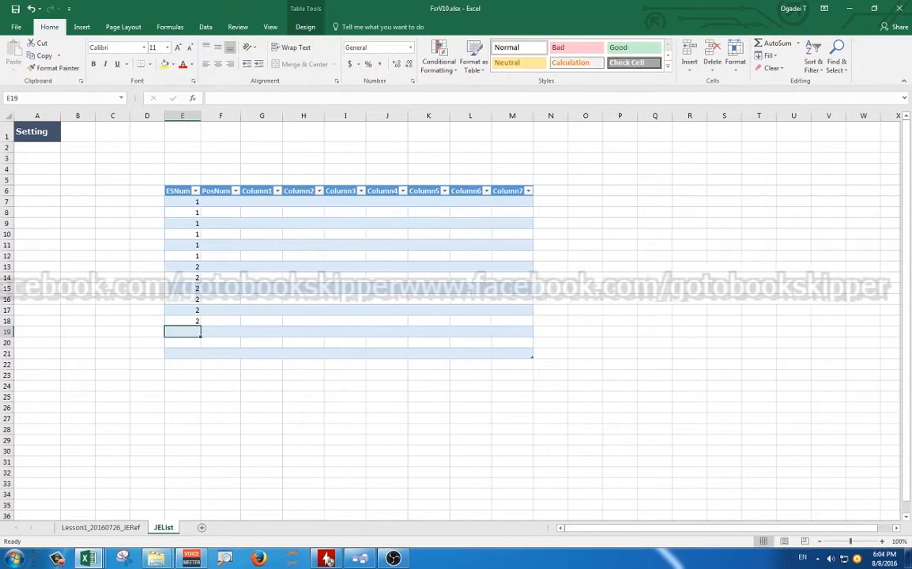
Step: Enter 5 in cell E23 below the table
text(f)
key(Return)
key(BackSpace)
key(Up)
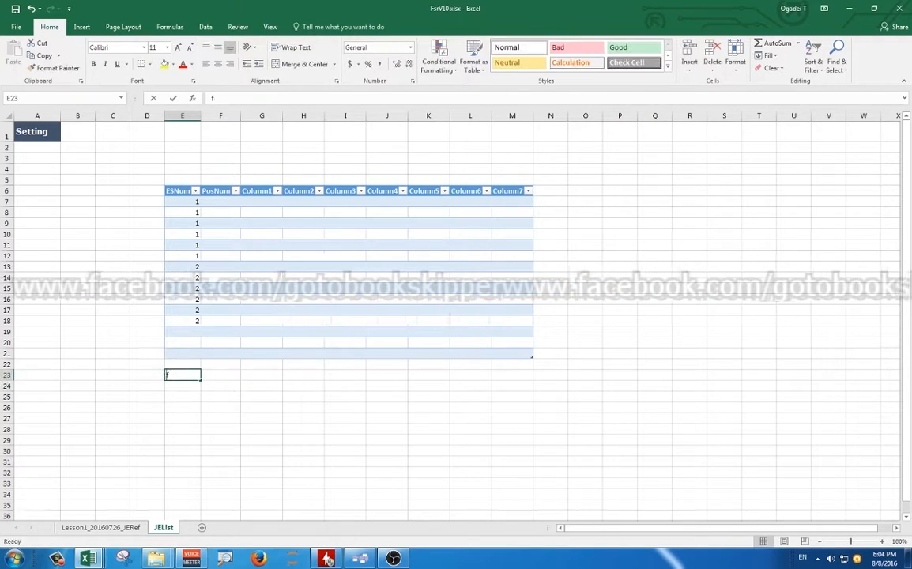
text(5)
Step: Clear the trial numbers from the ESNum column and select its first data cell, E7
key(Up)
key(Up)
key(Up)
key(Up)
key(Up)
key(Up)
key(Up)
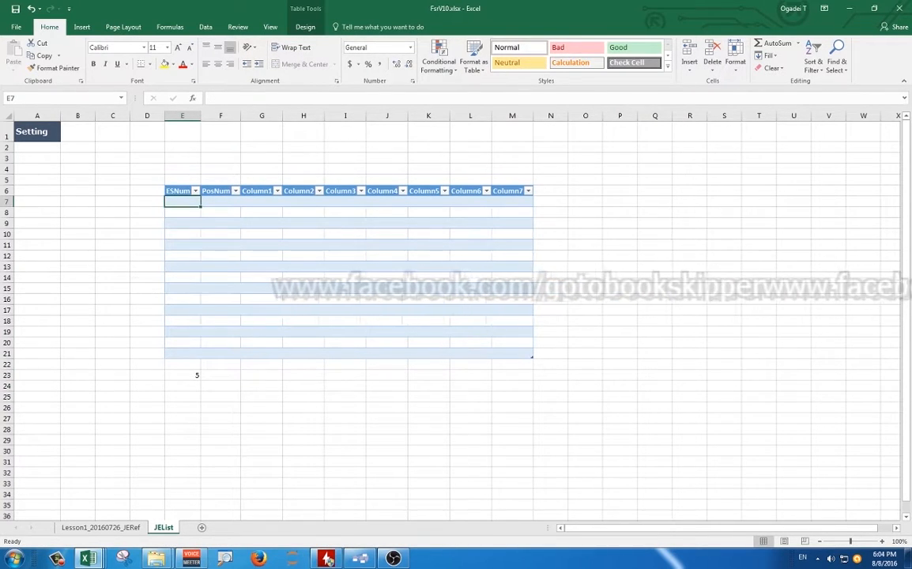
Step: Enter the formula =-ROWS($E$7:E7)/6 in E7 to fill the ESNum column
text(=rows()
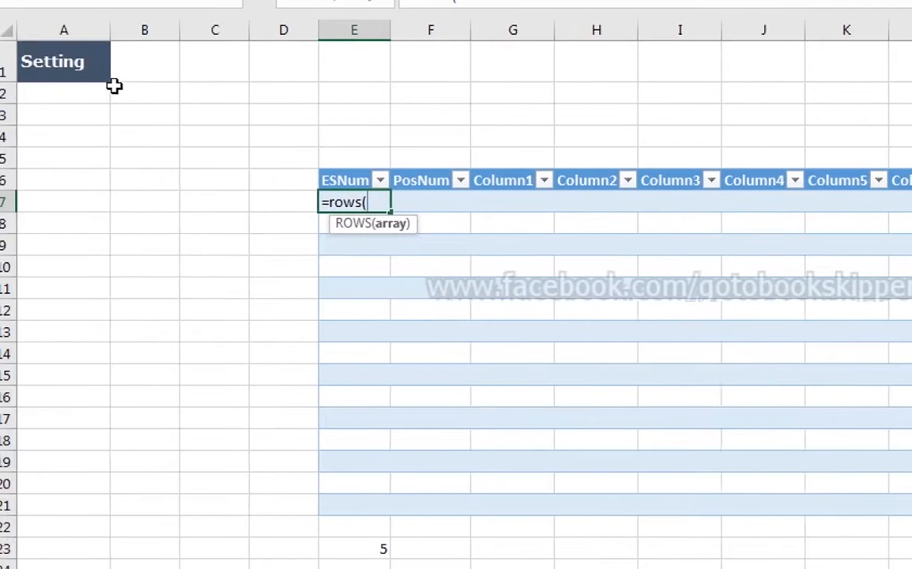
text(e7)
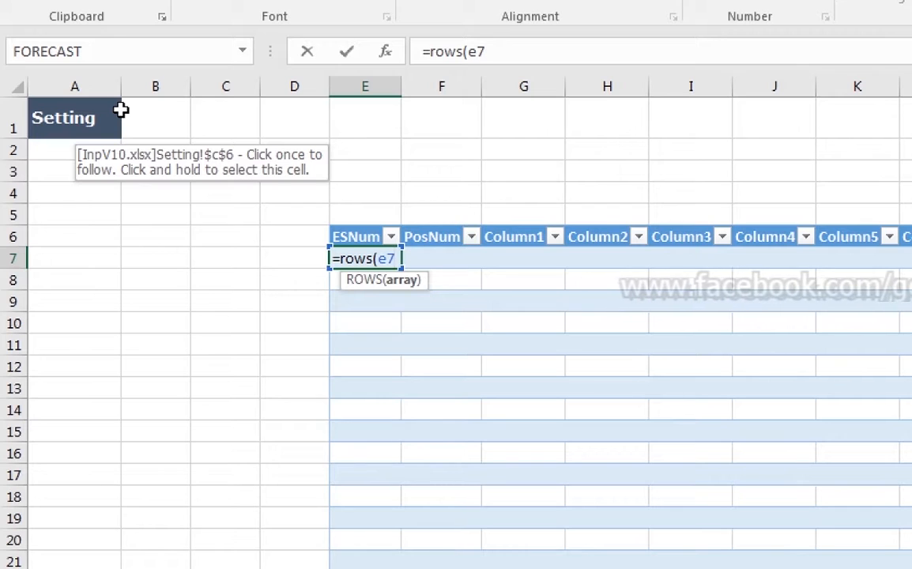
key(F4)
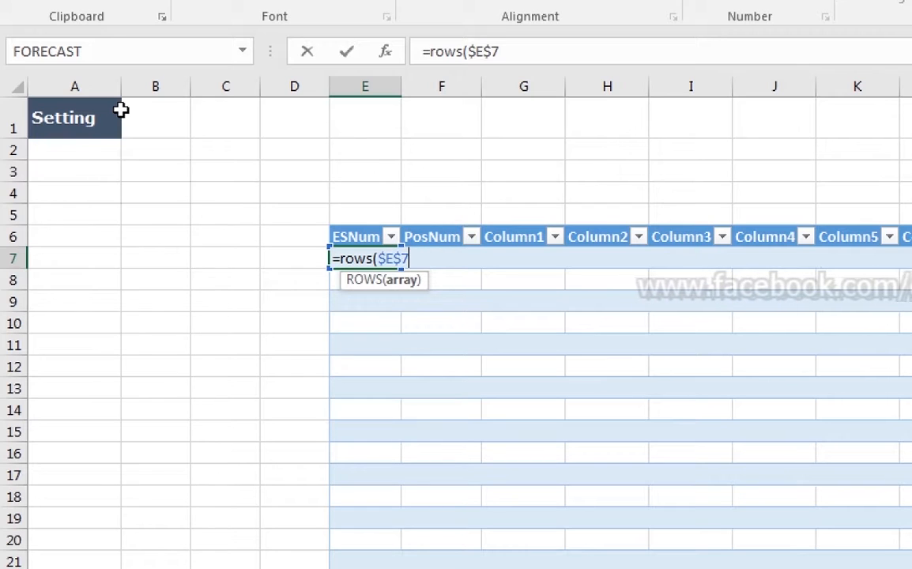
text(:)
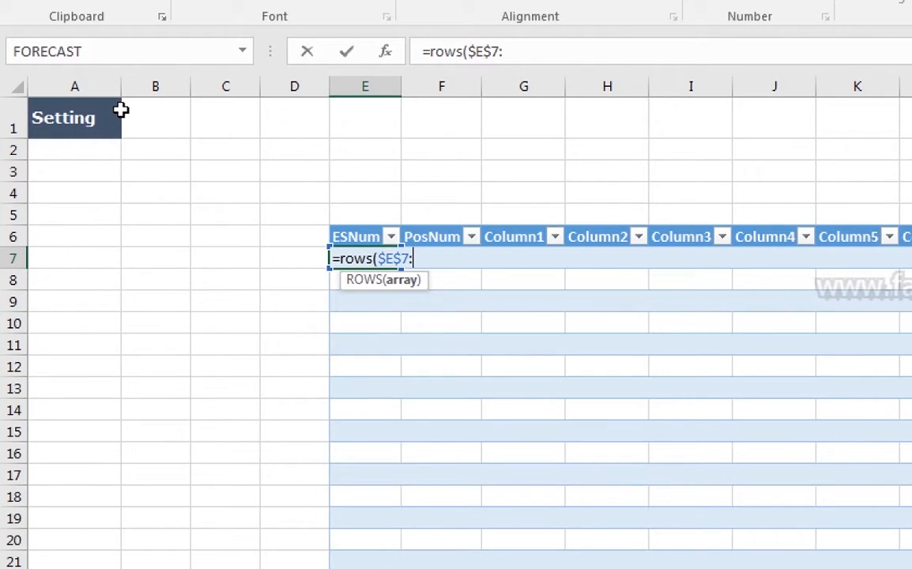
text(e)
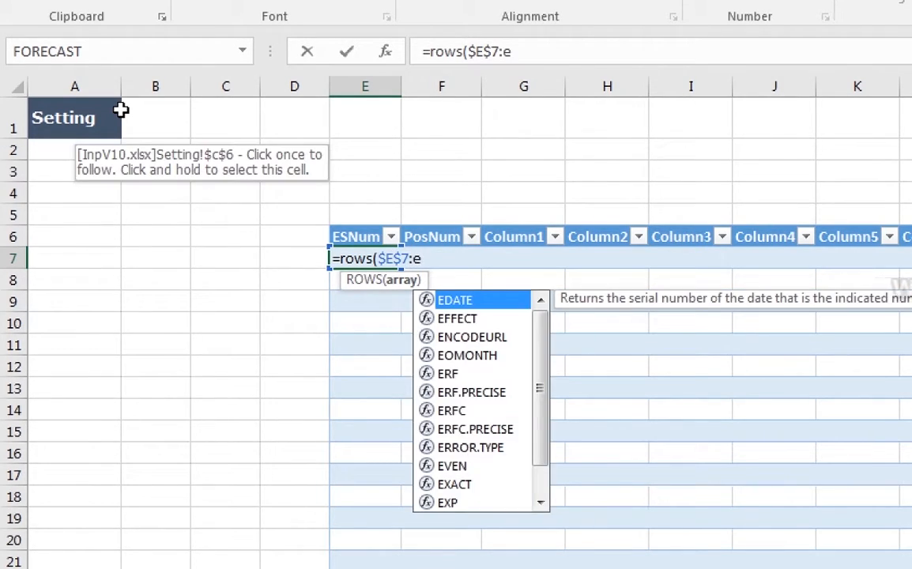
text(7)/)
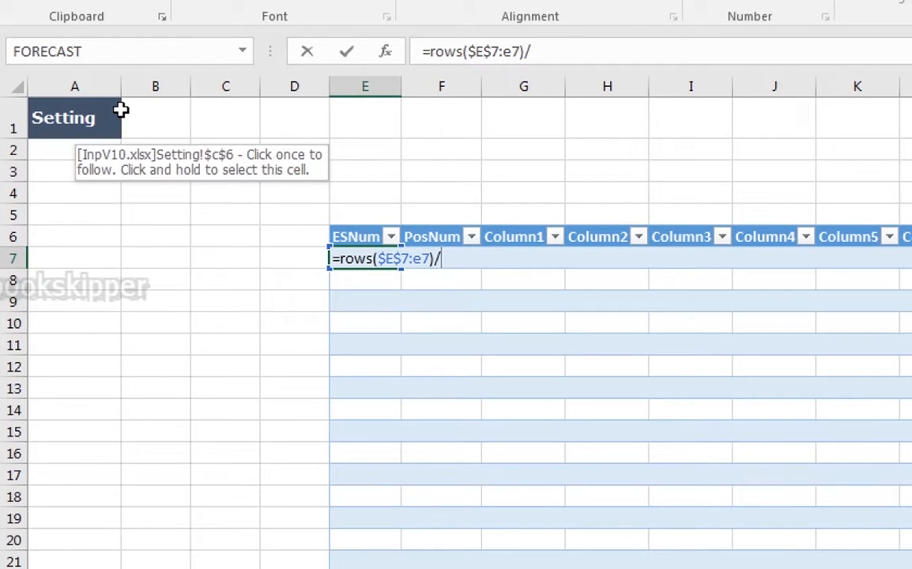
text(6)
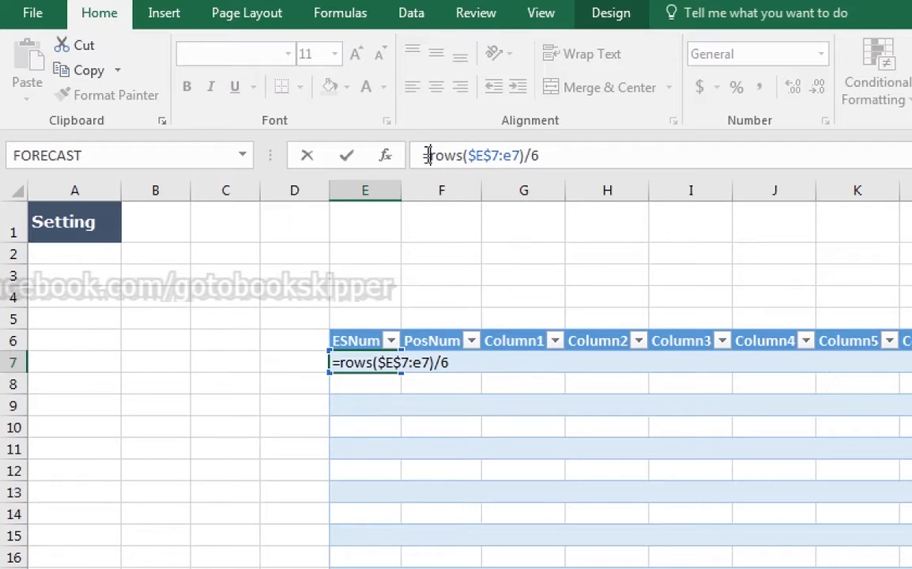
text(-)
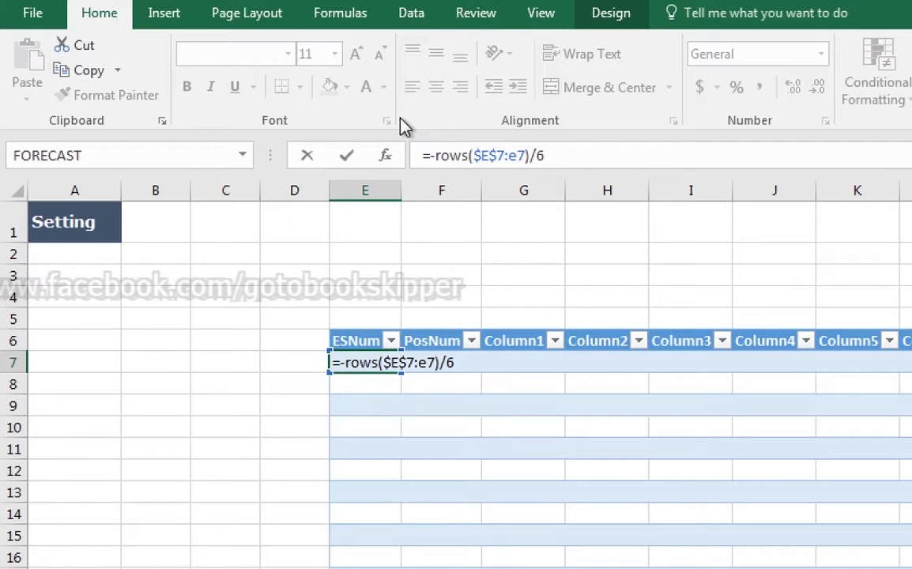
key(ctrl+Return)
scroll(383, 494, down, 2)
scroll(390, 467, up, 2)
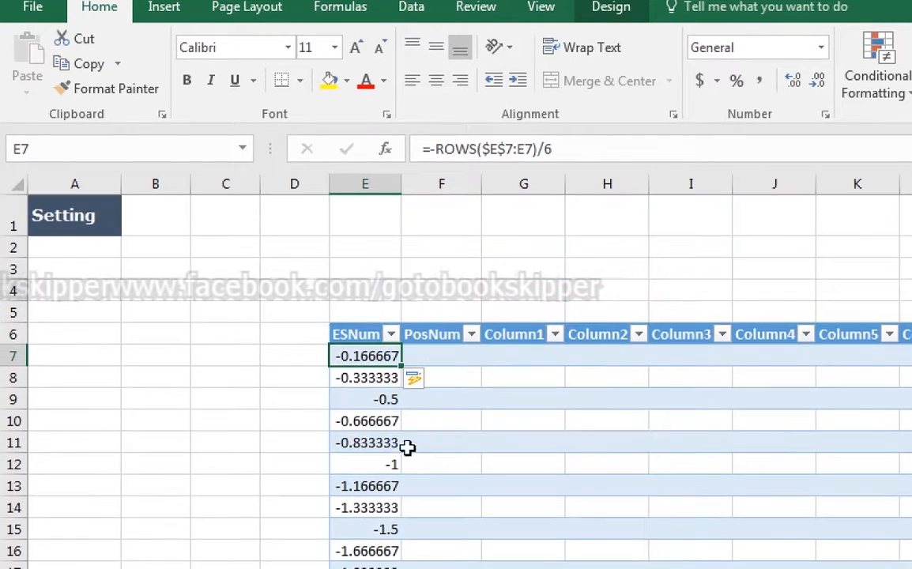
Step: Examine the formula results in the first block of six ESNum cells, E7:E12
key(shift+Down)
key(shift+Down)
key(shift+Down)
key(shift+Down)
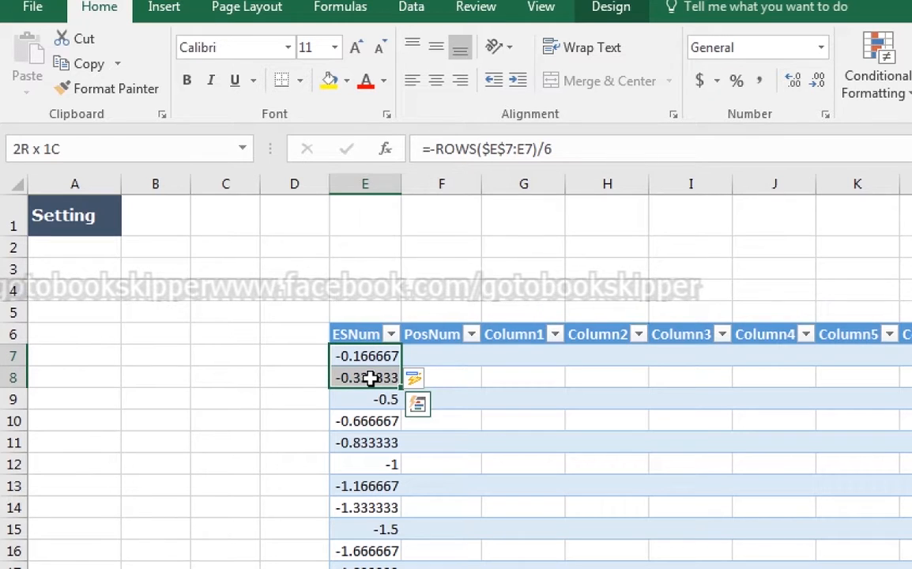
key(shift+Down)
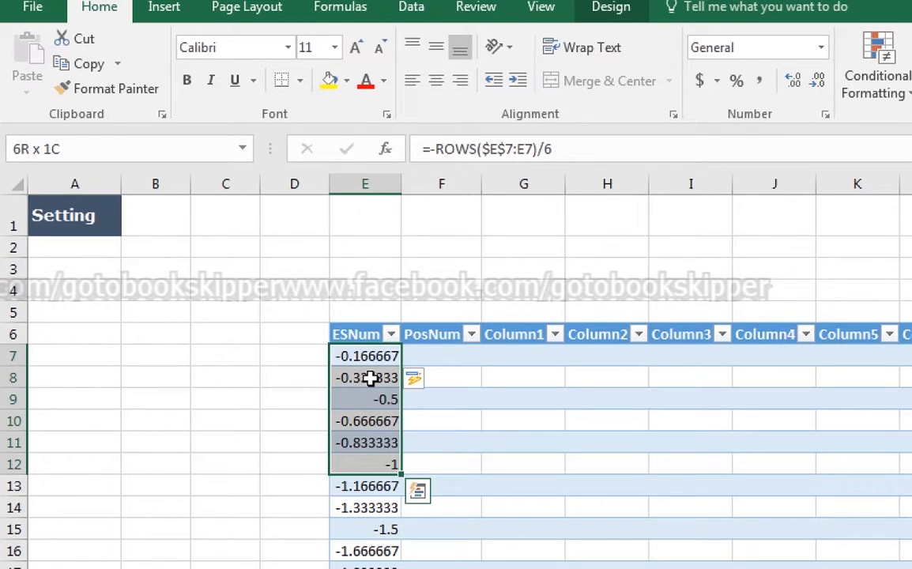
click(370, 379)
key(Down)
key(Down)
key(Down)
key(Down)
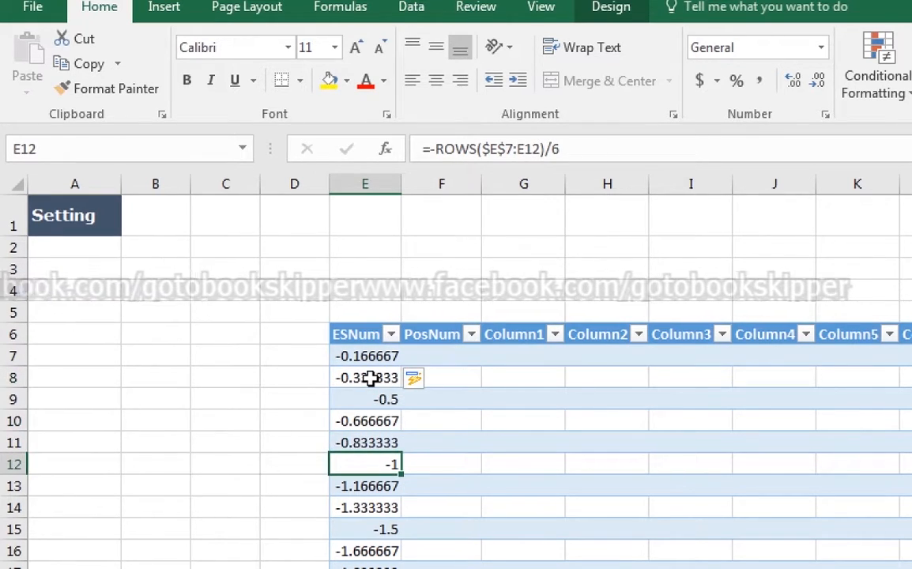
Step: Examine the second block of six ESNum results, E13:E18, and return to cell E7
scroll(415, 445, down, 2)
key(Down)
key(shift+Down)
key(shift+Down)
key(shift+Down)
key(shift+Down)
key(shift+Down)
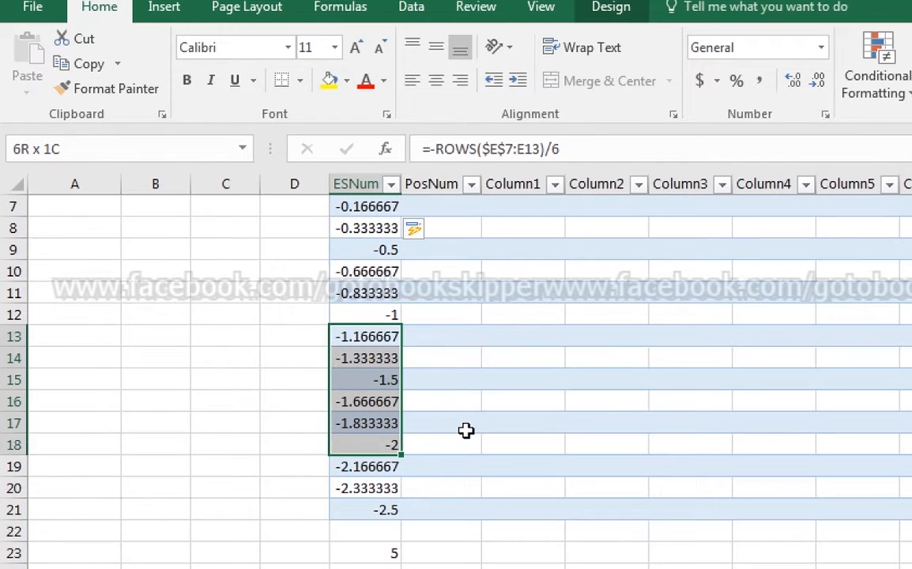
key(Down)
key(Up)
key(Up)
key(Up)
key(Up)
key(Up)
key(Up)
scroll(465, 430, up, 2)
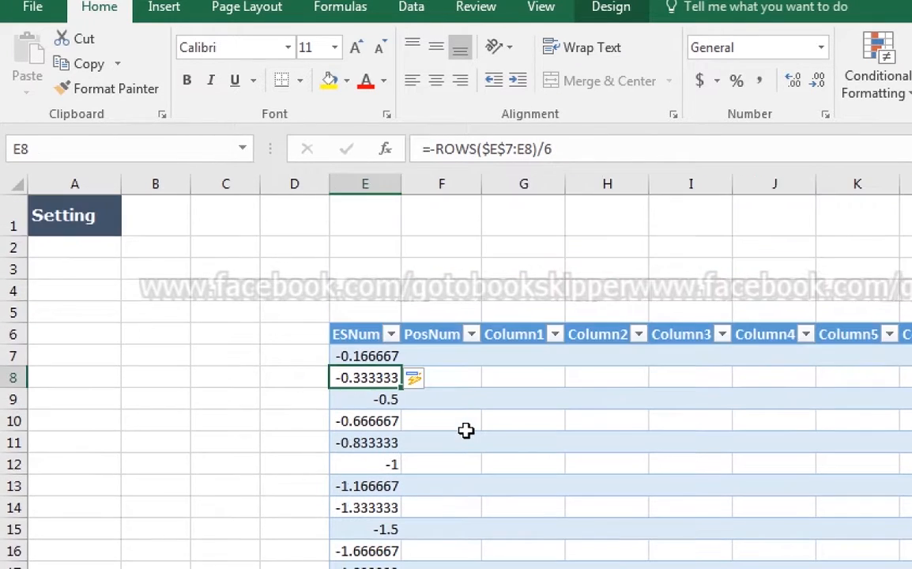
key(Up)
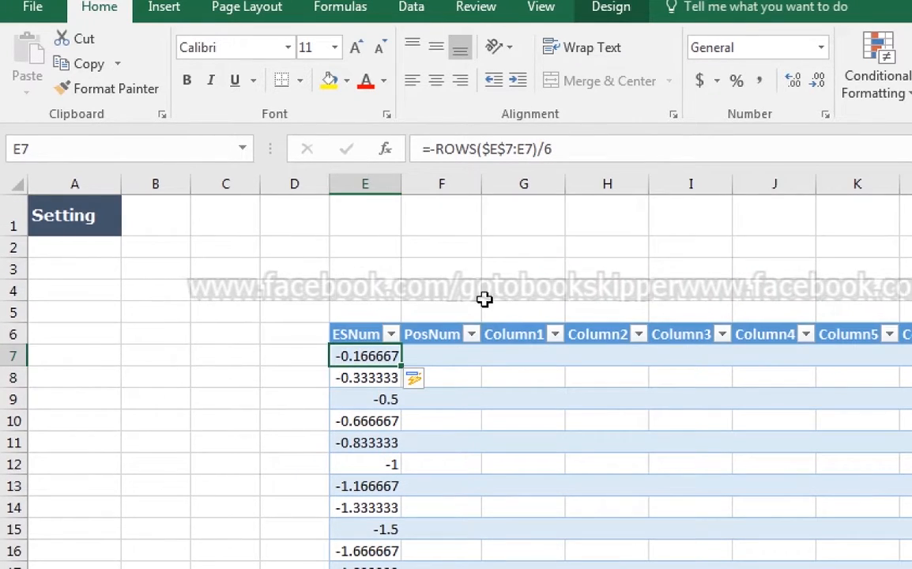
Step: Wrap the ESNum formula in INT so that E7 reads =INT(-ROWS($E$7:E7)/6)
click(456, 150)
key(Home)
key(Right)
key(shift+End)
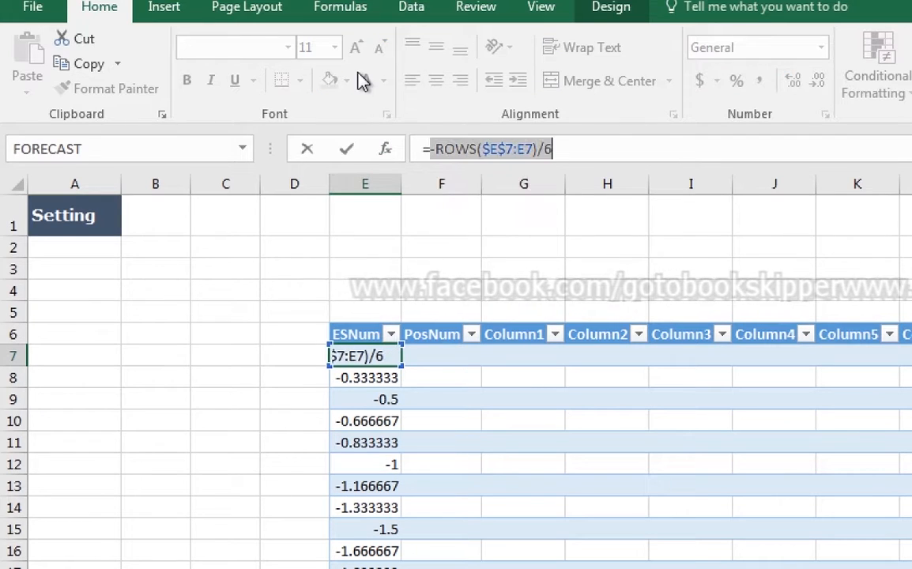
key(Home)
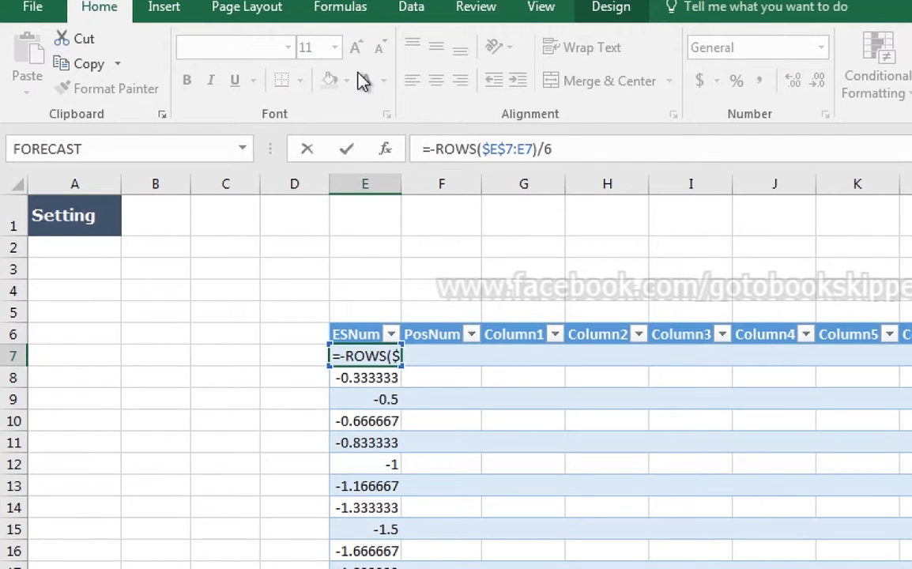
text(int()
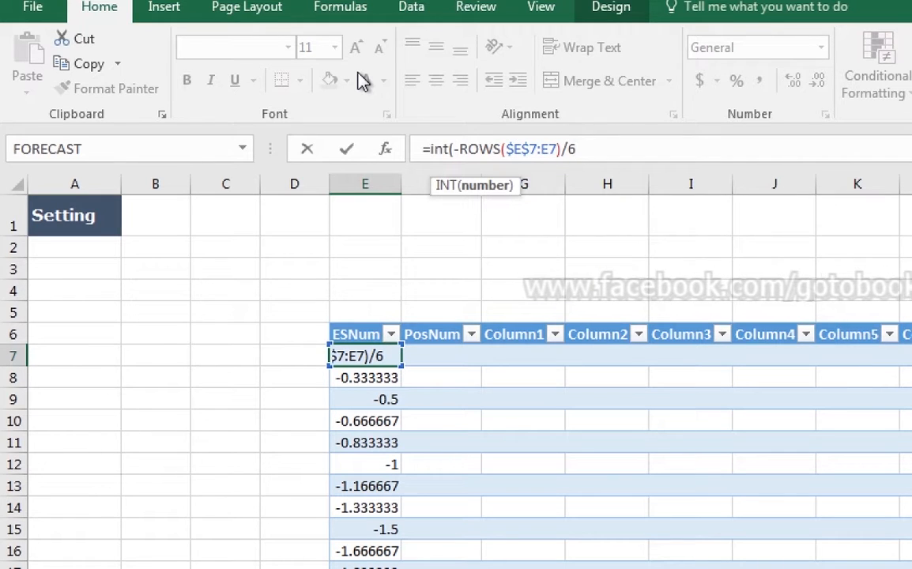
key(End)
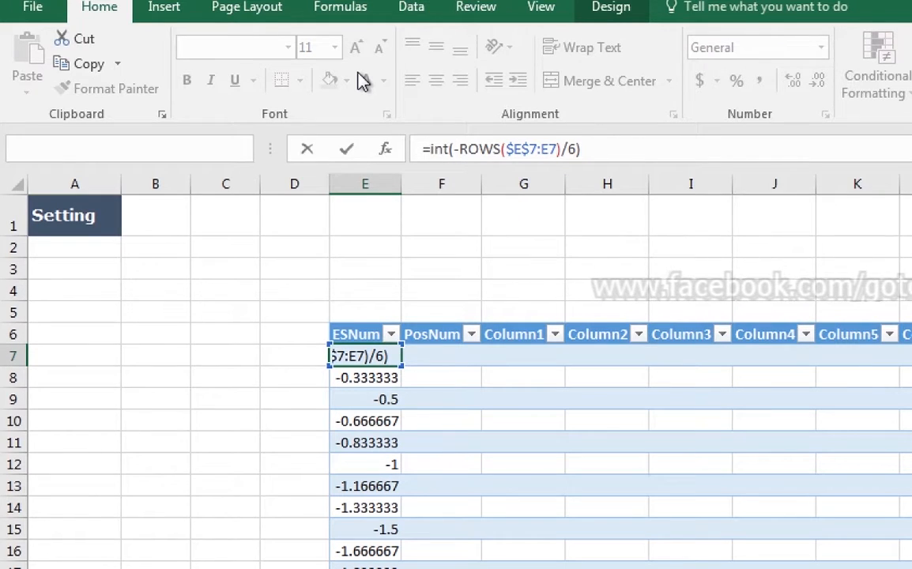
key(ctrl+Return)
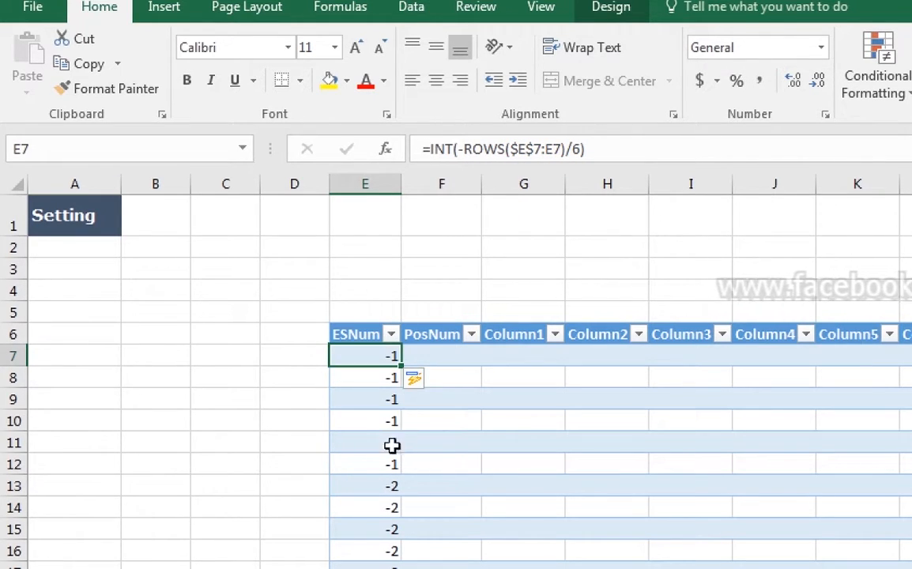
Step: Check how the INT formula numbers the ESNum cells in blocks of six, E7:E12 and E13:E18
key(Down)
key(Down)
key(shift+Down)
key(Down)
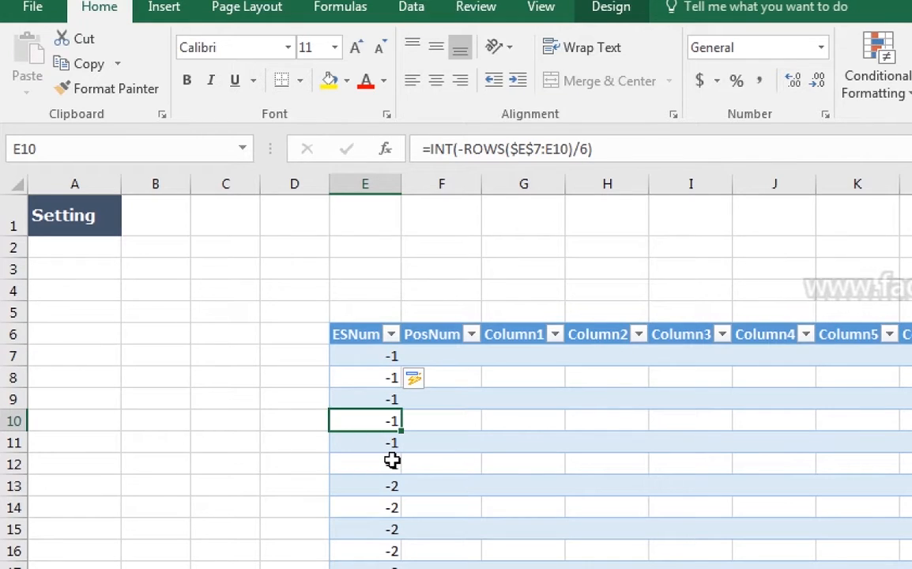
scroll(474, 482, down, 1)
key(shift+Down)
key(shift+Down)
key(shift+Down)
key(Down)
key(Down)
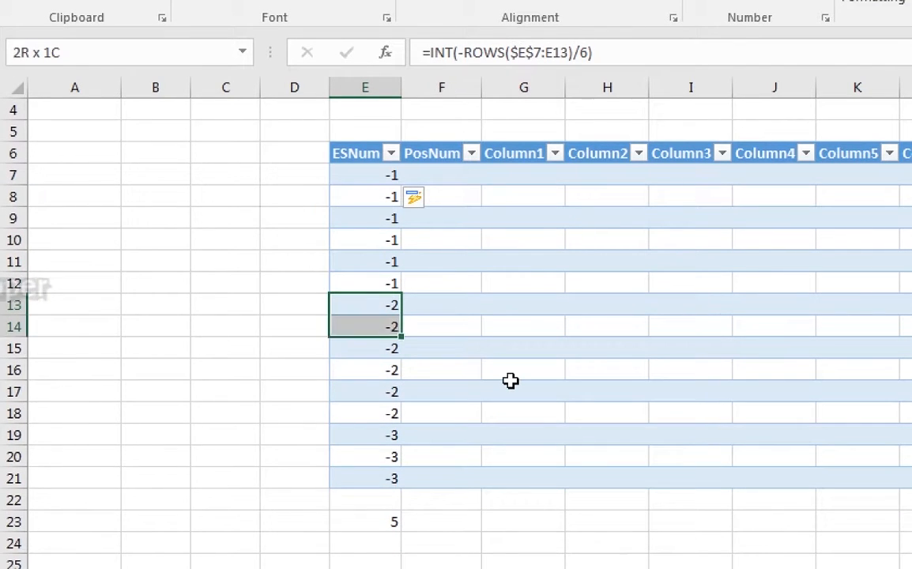
key(shift+Down)
key(shift+Down)
key(shift+Down)
key(shift+Down)
key(Down)
key(Up)
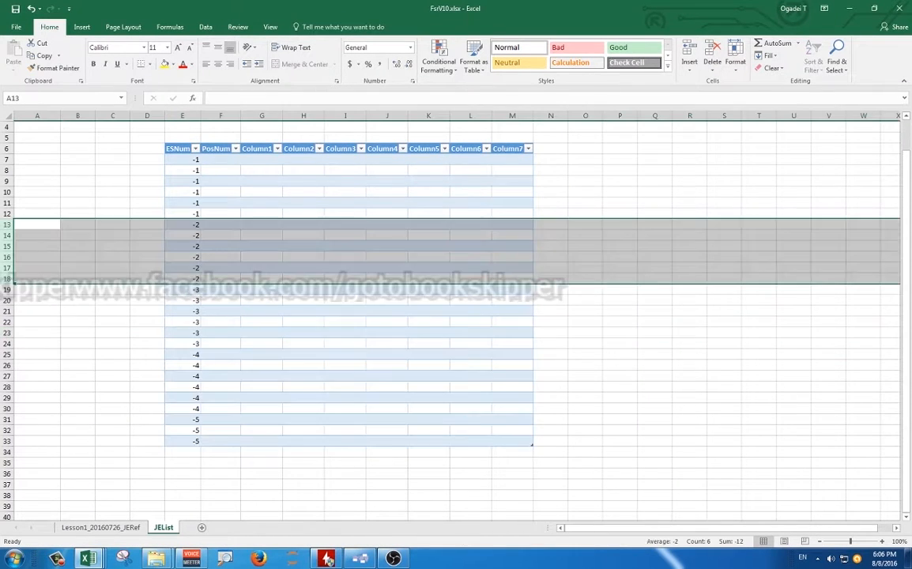
Step: Insert six more sheet rows at rows 13 to 18 to extend the table
right_click(89, 238)
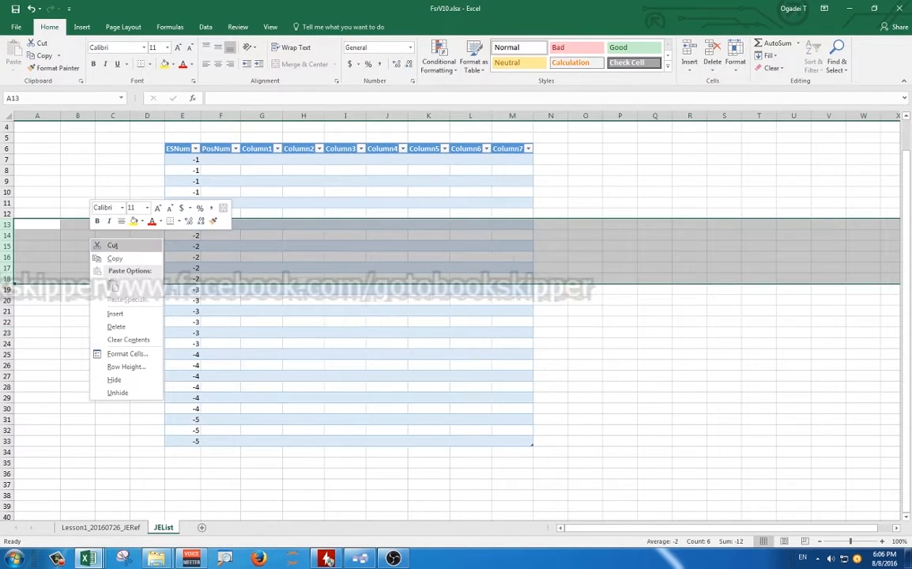
click(115, 313)
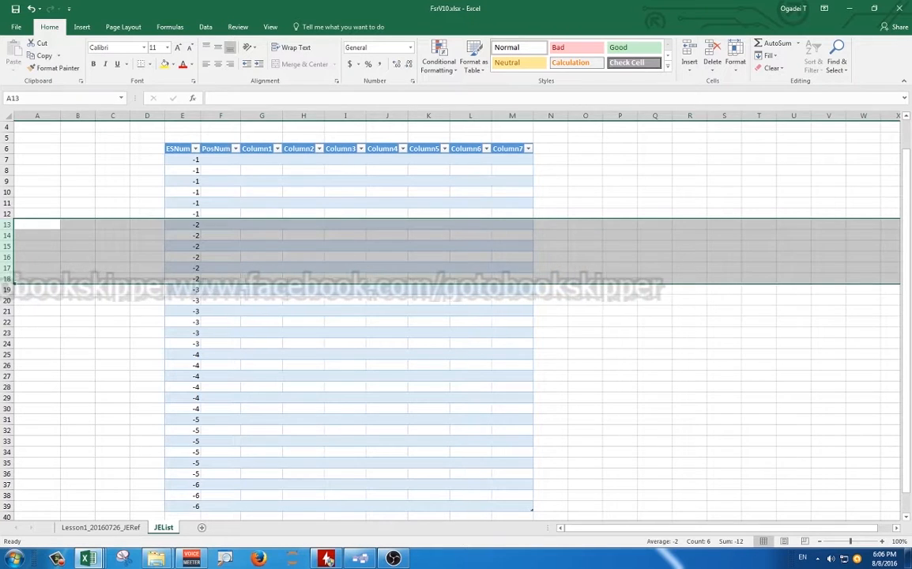
click(37, 192)
Step: Fill the ESNum formula from E7 down to the table's last row and check the lower cells
scroll(37, 192, up, 1)
click(182, 201)
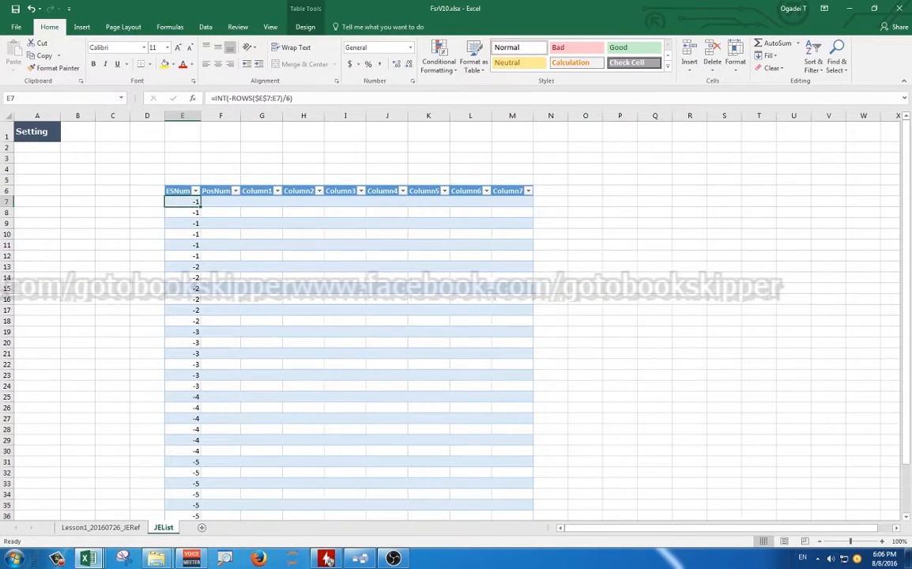
double_click(201, 207)
click(197, 210)
scroll(198, 211, down, 3)
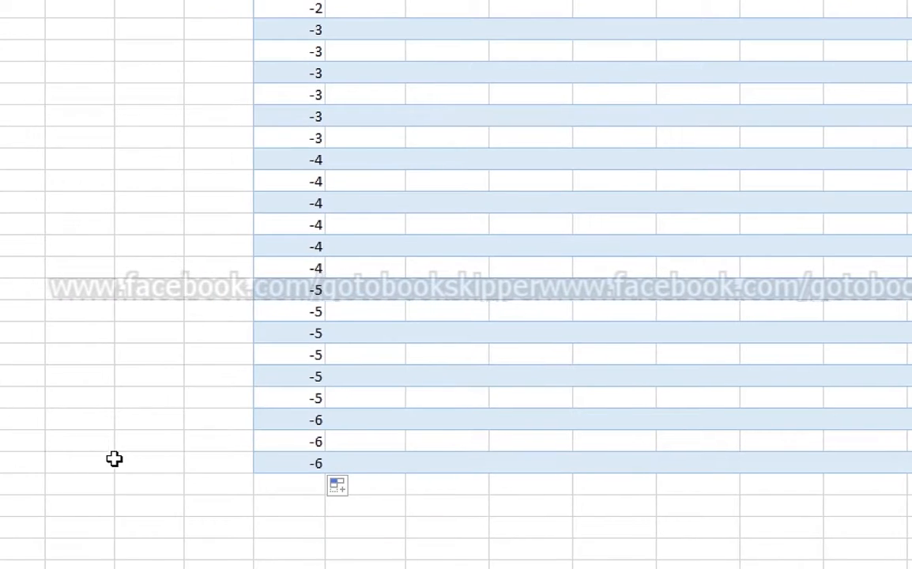
key(shift+Down)
key(shift+Down)
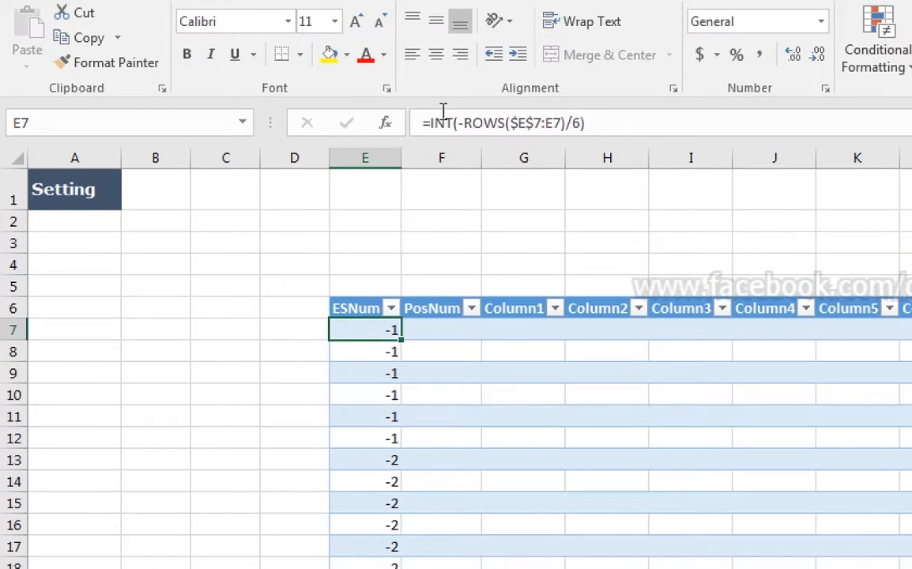
Step: Negate the ESNum formula in E7 to =-INT(-ROWS($E$7:E7)/6) and check the column
click(431, 122)
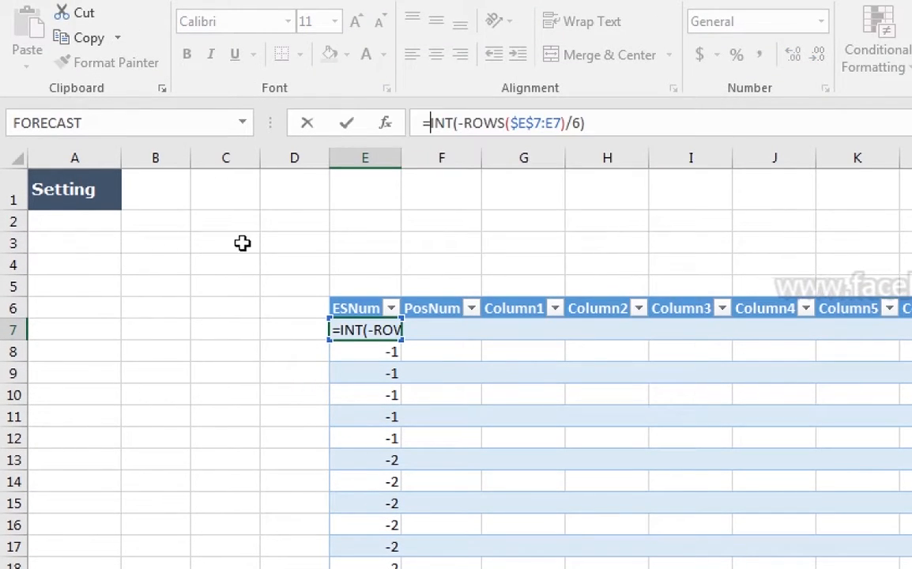
text(-)
key(ctrl+Return)
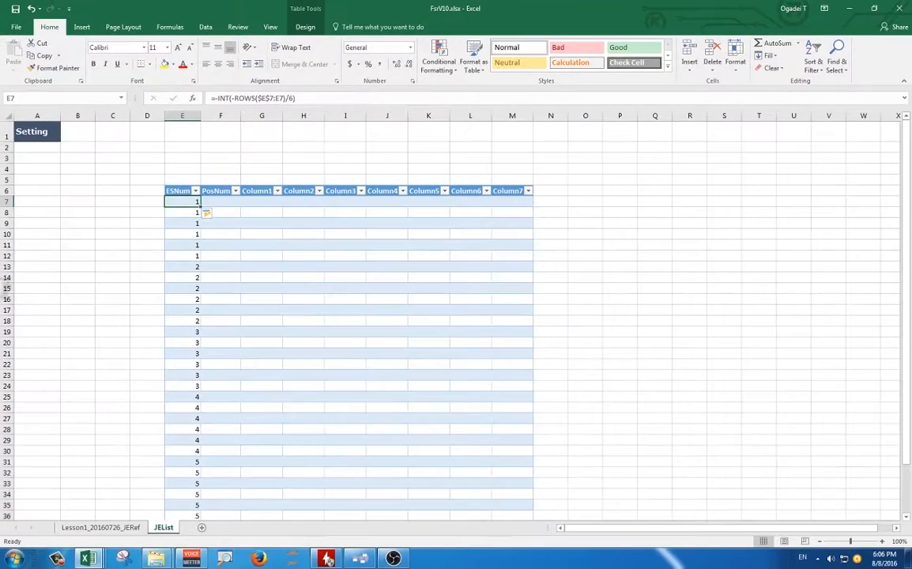
scroll(348, 316, down, 4)
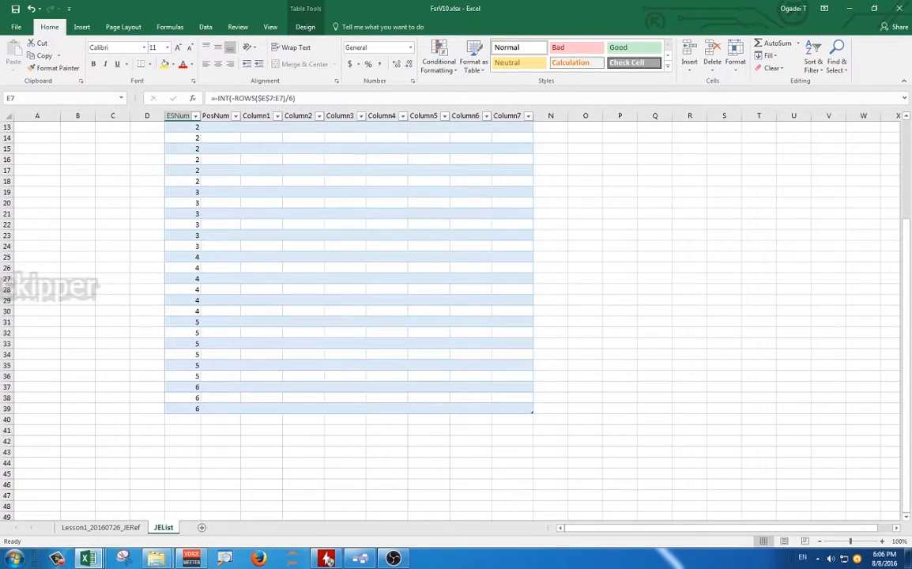
scroll(348, 317, up, 4)
scroll(348, 316, down, 4)
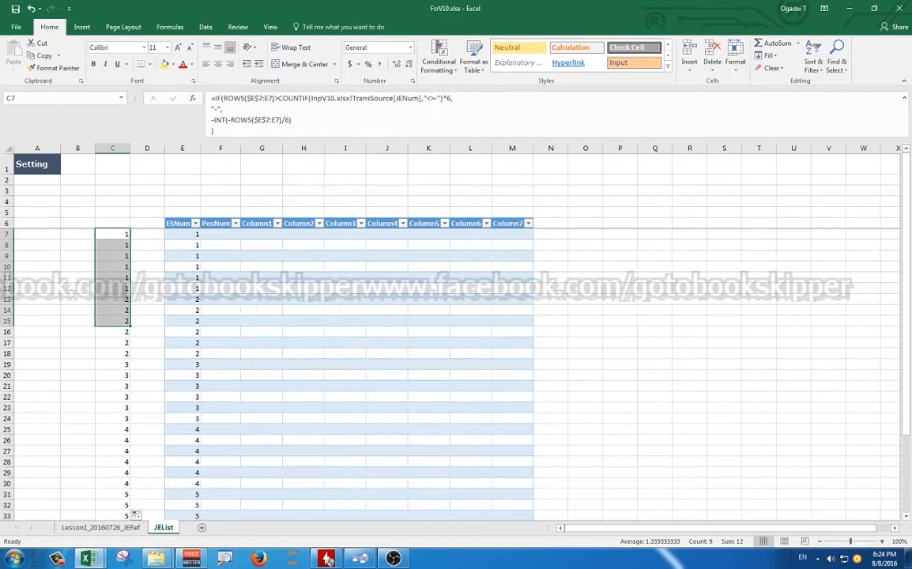
Step: Examine the results of the IF and COUNTIF trial formula down column C, beyond row 33
drag(128, 353, 138, 501)
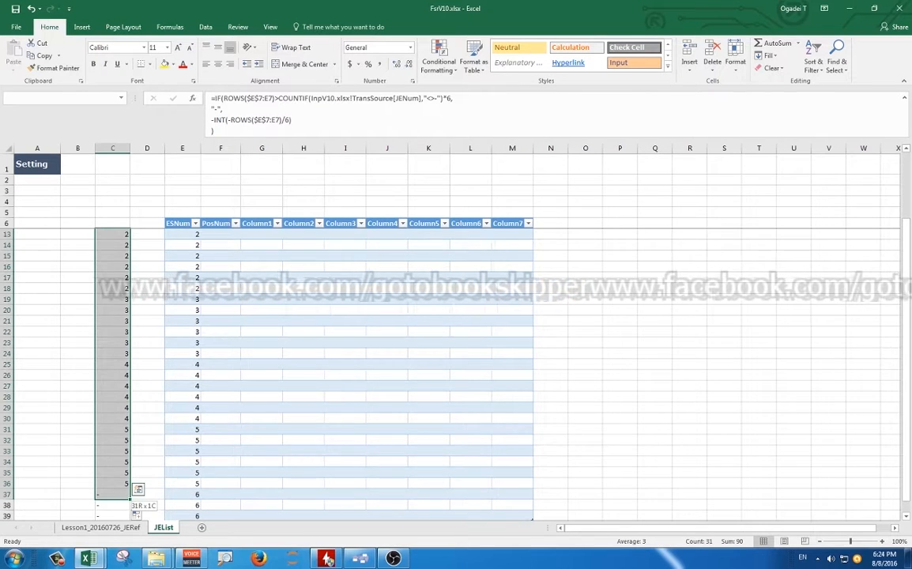
key(Down)
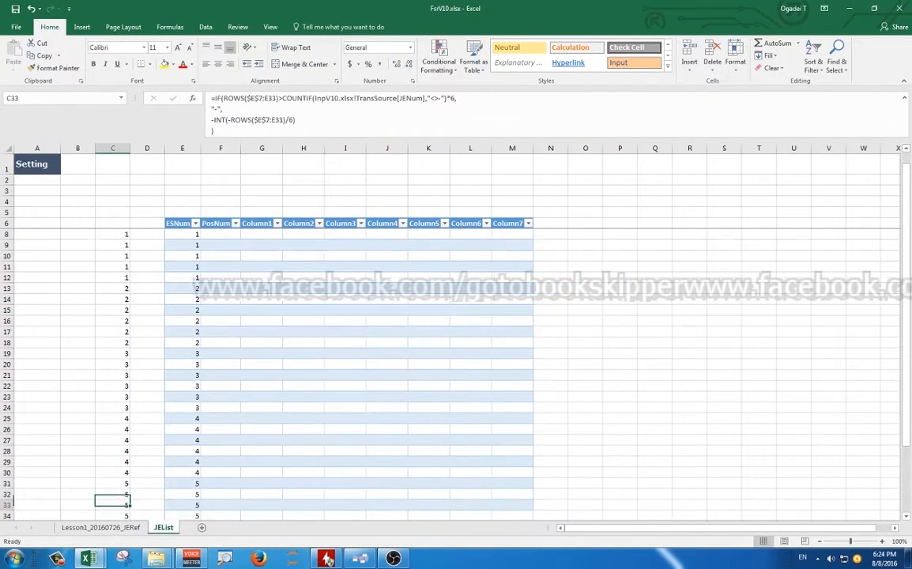
key(Down)
key(Down)
key(Down)
key(Down)
scroll(224, 235, down, 2)
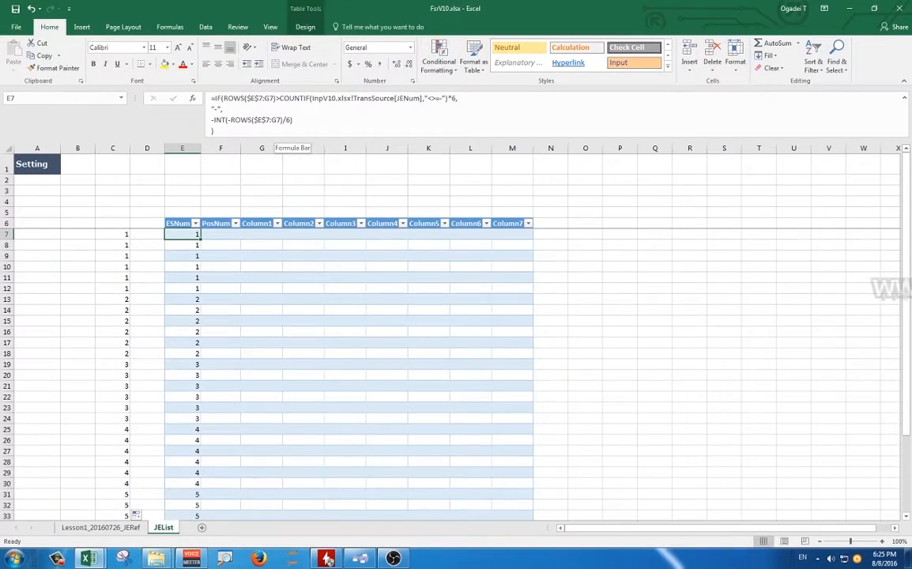
Step: Clear the ESNum formulas and begin a new one in E7 with =IF(ROWS($E$7:E7)>COUNTIF(), leaving the COUNTIF arguments empty
key(Delete)
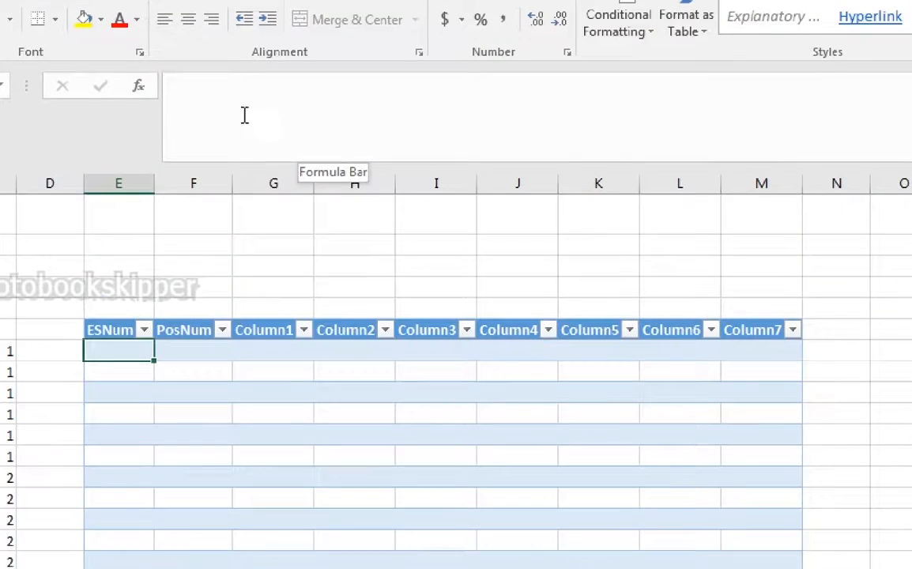
text(=if(rows()
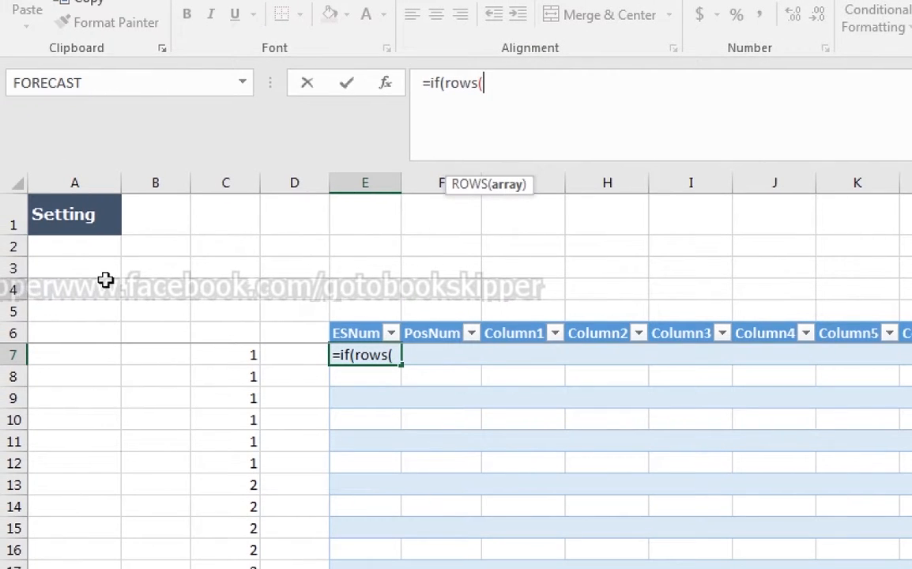
text(e7)
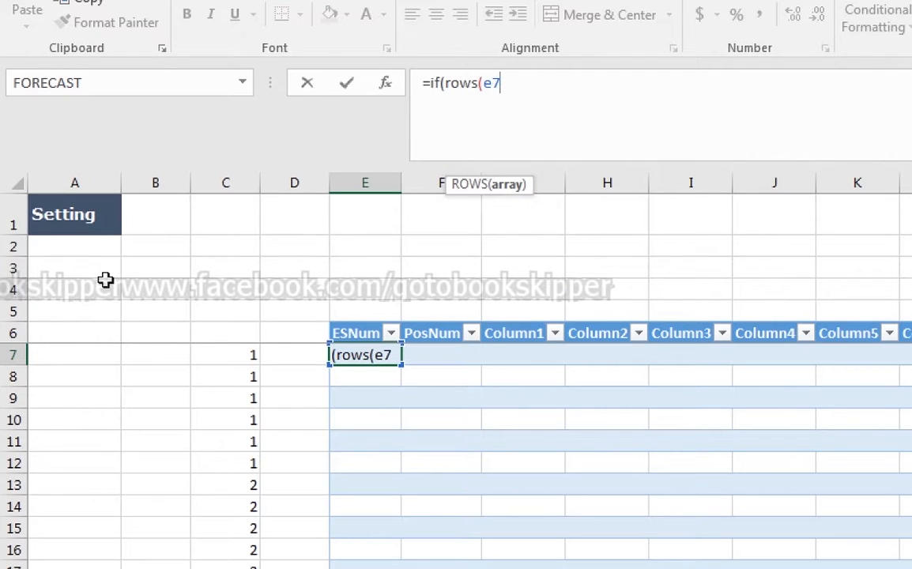
key(F4)
text(:e7)
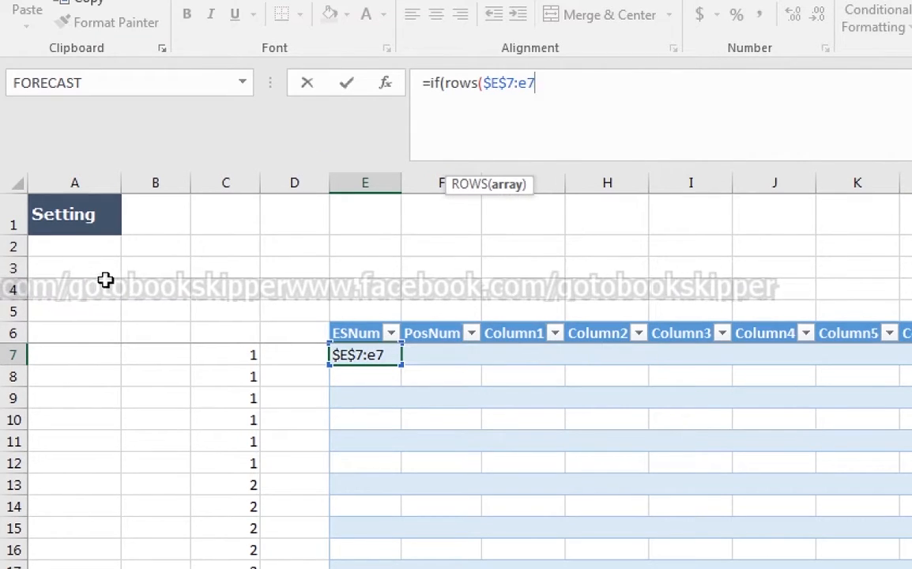
text())
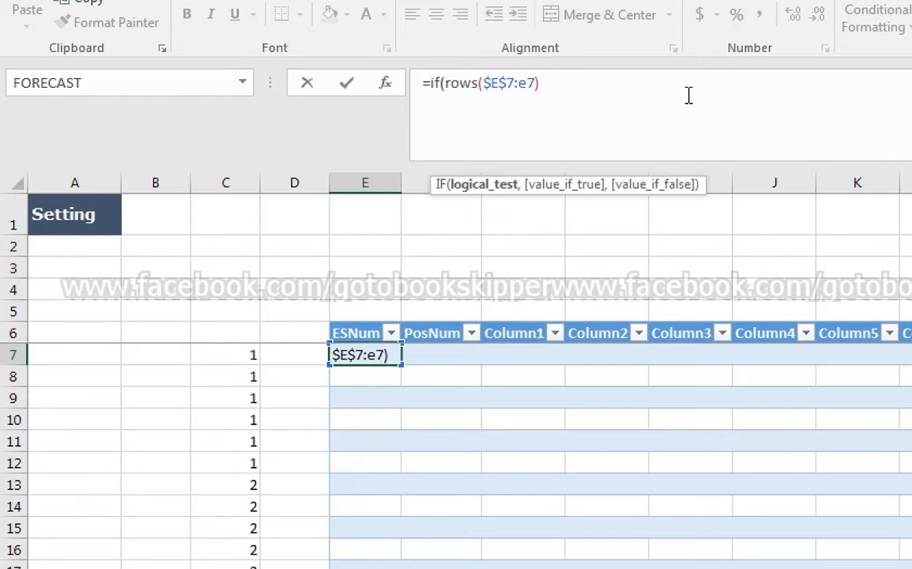
text(>)
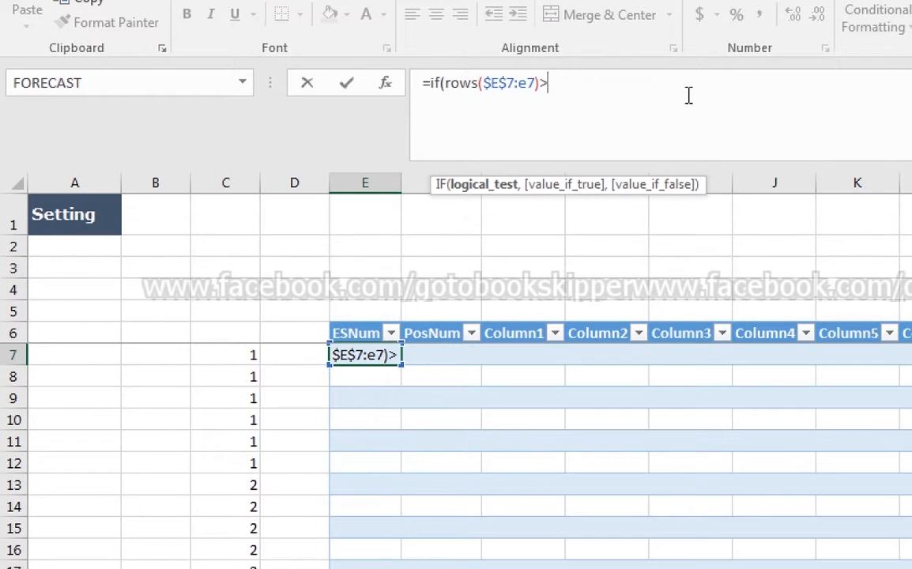
text(countif())
key(Left)
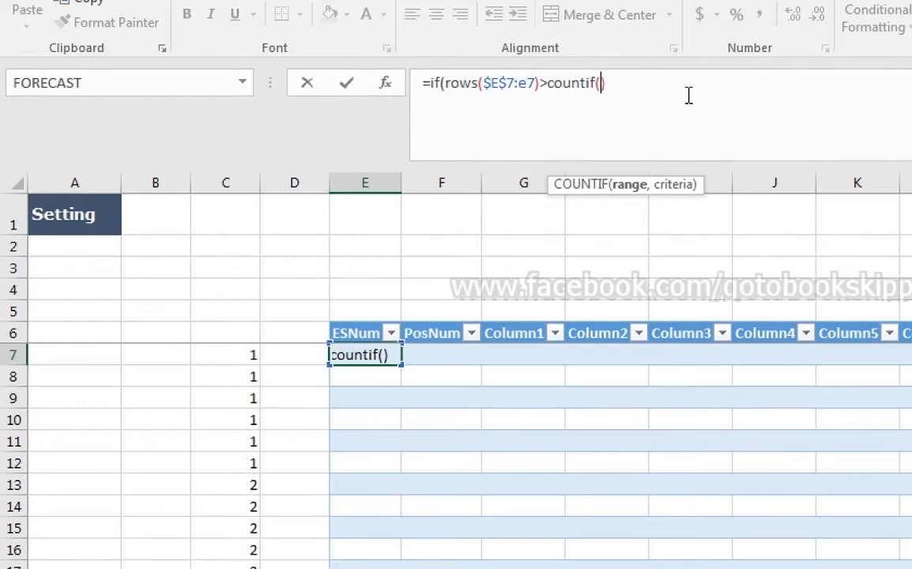
text(transactio)
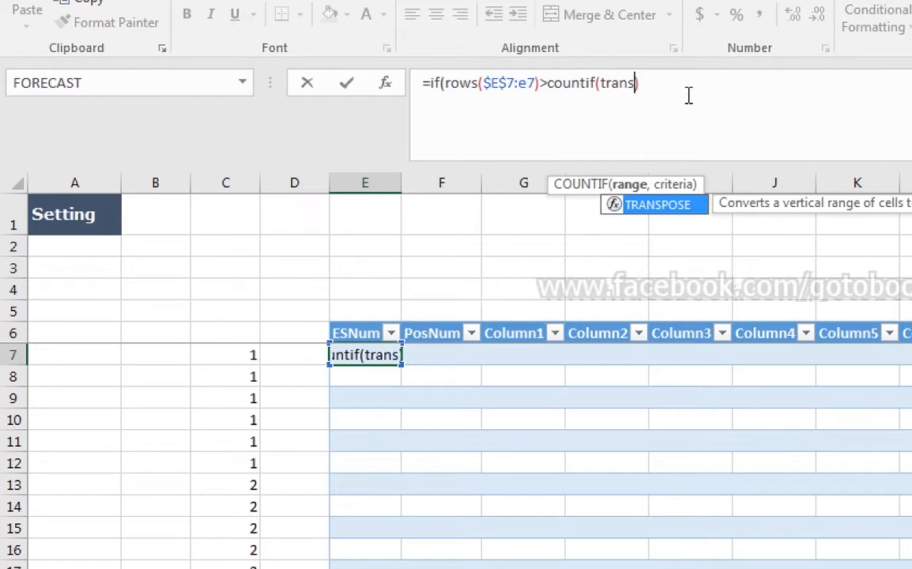
text(nNum)
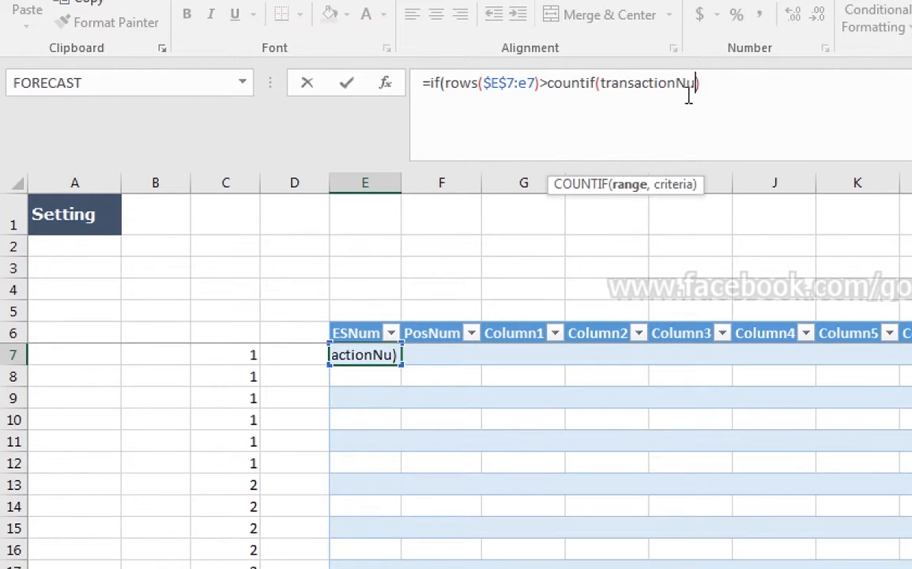
key(shift+Left)
key(shift+Left)
key(shift+Left)
key(shift+Left)
key(shift+Left)
key(shift+Left)
key(shift+Left)
key(shift+Left)
key(shift+Left)
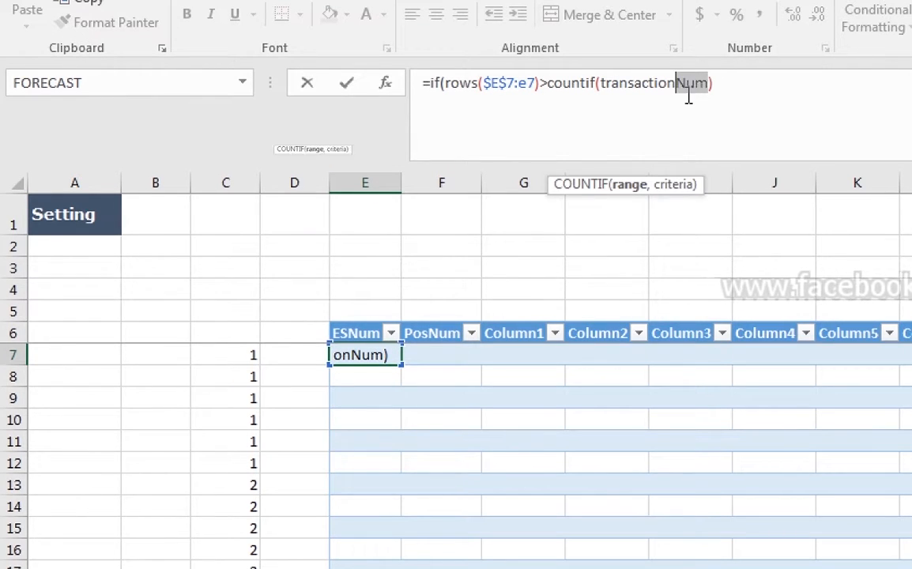
key(shift+Left)
key(shift+Left)
key(shift+Left)
key(shift+Left)
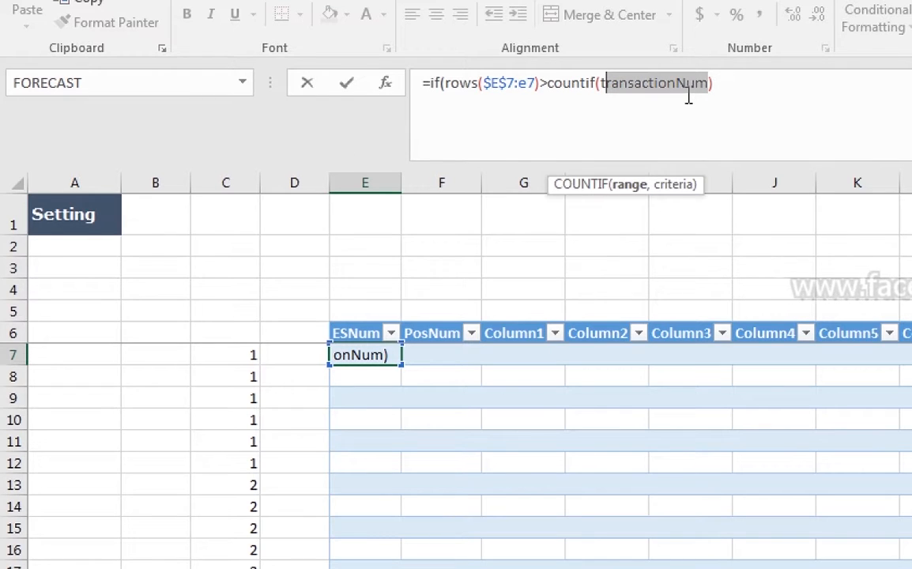
text(5)
key(BackSpace)
Step: Multiply the empty COUNTIF by 6 and end the IF formula's logical test with a comma
key(Right)
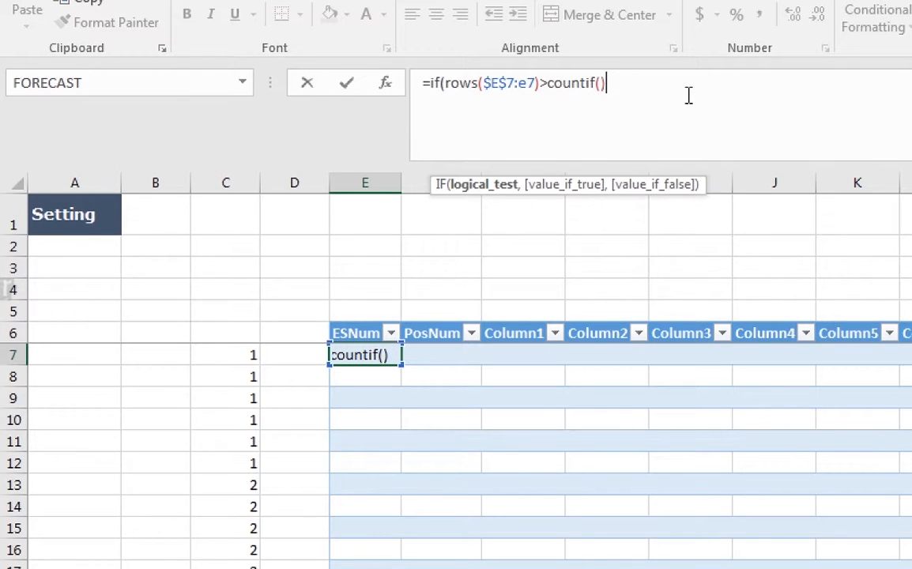
text(*)
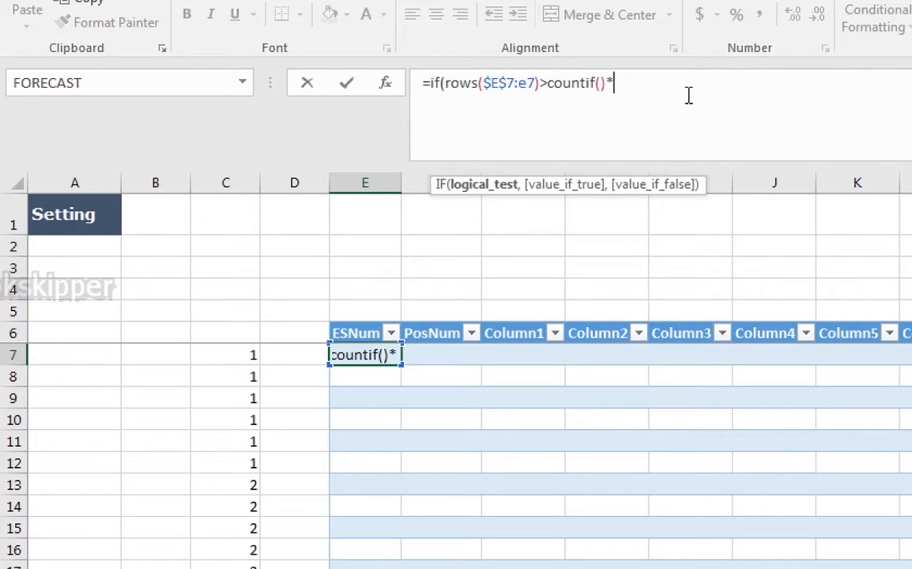
text(6)
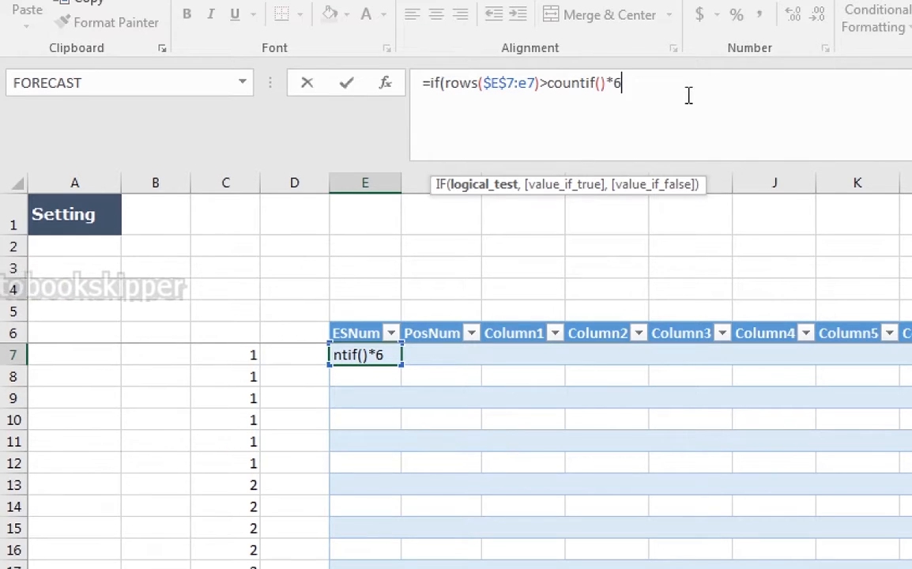
text(,)
key(shift+Left)
key(shift+Left)
key(shift+Left)
key(shift+Left)
key(shift+Left)
key(shift+Left)
key(shift+Left)
key(shift+Left)
key(shift+Left)
key(shift+Left)
key(shift+Left)
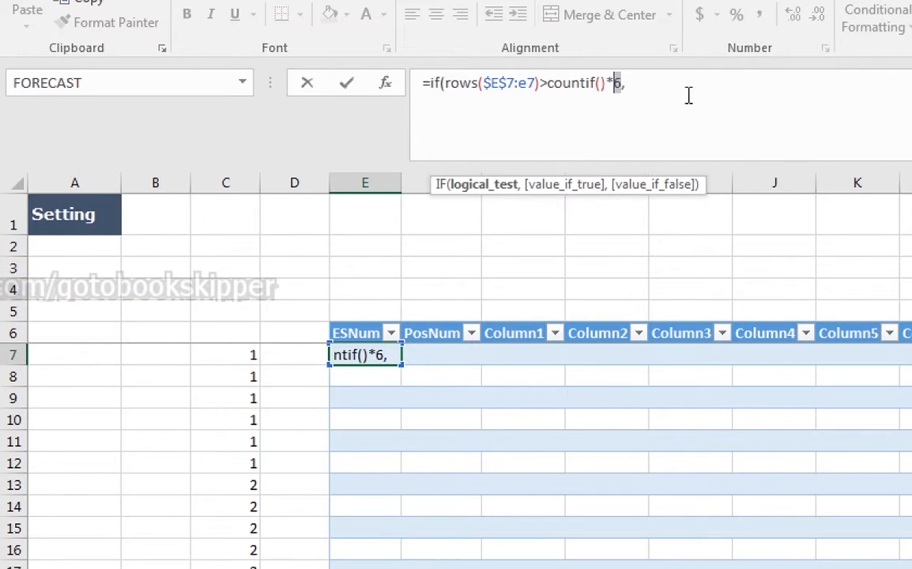
key(shift+Left)
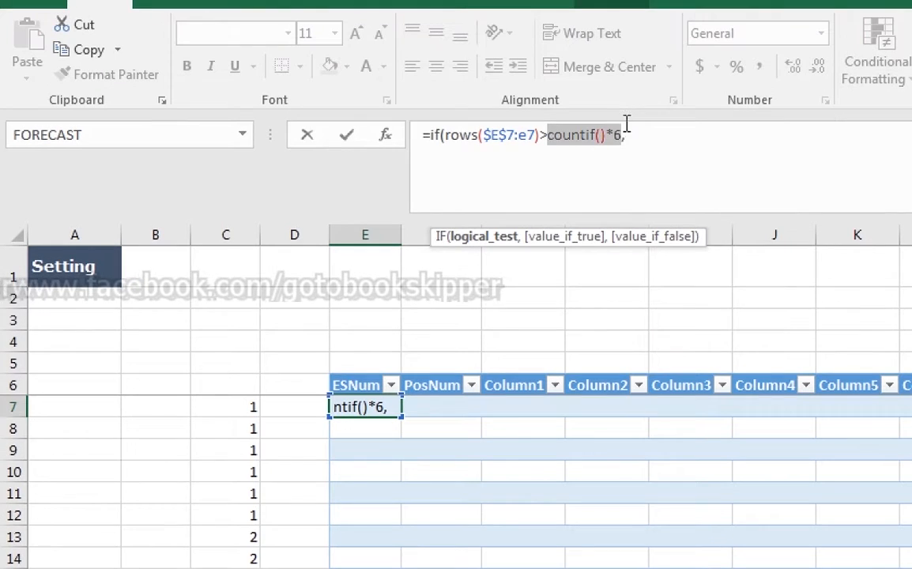
click(614, 139)
key(shift+Left)
key(shift+Left)
key(shift+Left)
key(shift+Left)
key(shift+Left)
key(shift+Left)
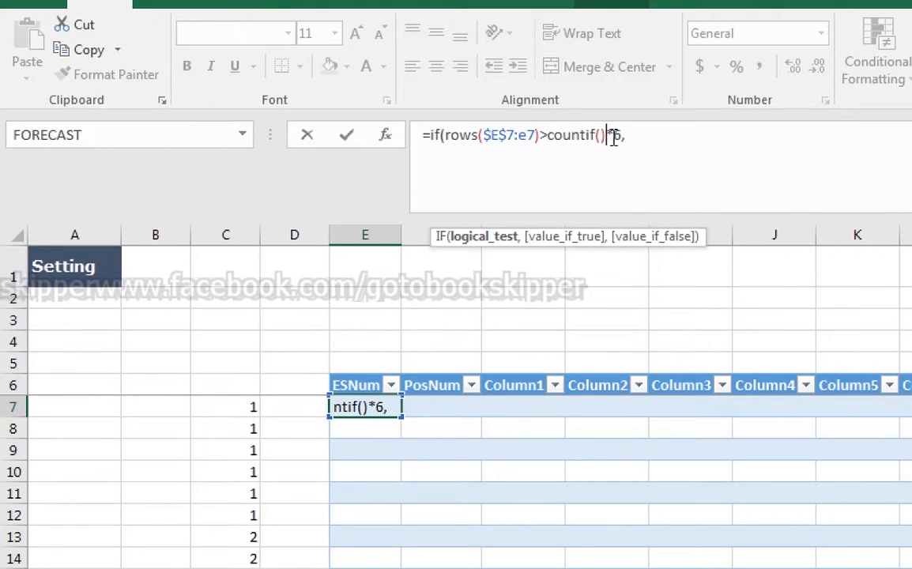
key(Left)
key(Right)
key(Right)
key(Right)
key(Right)
key(Right)
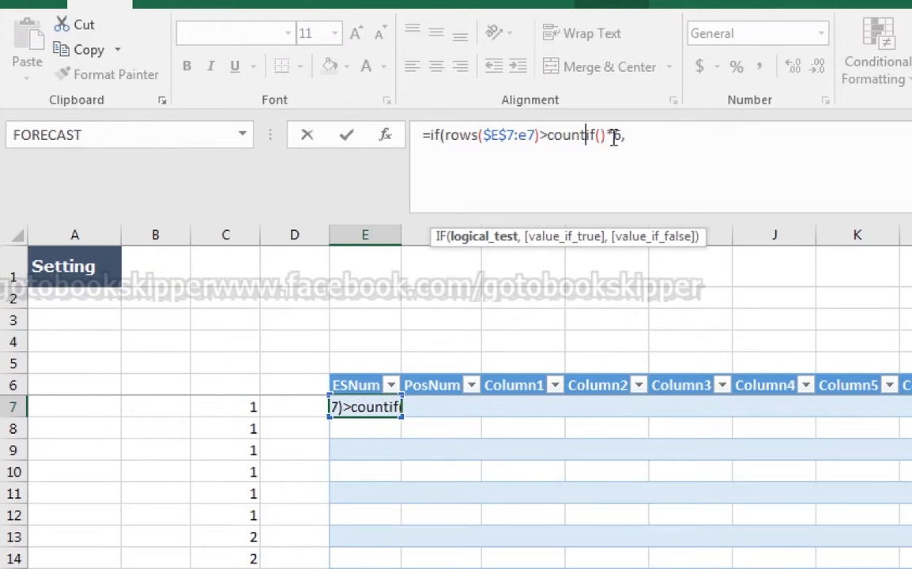
key(Right)
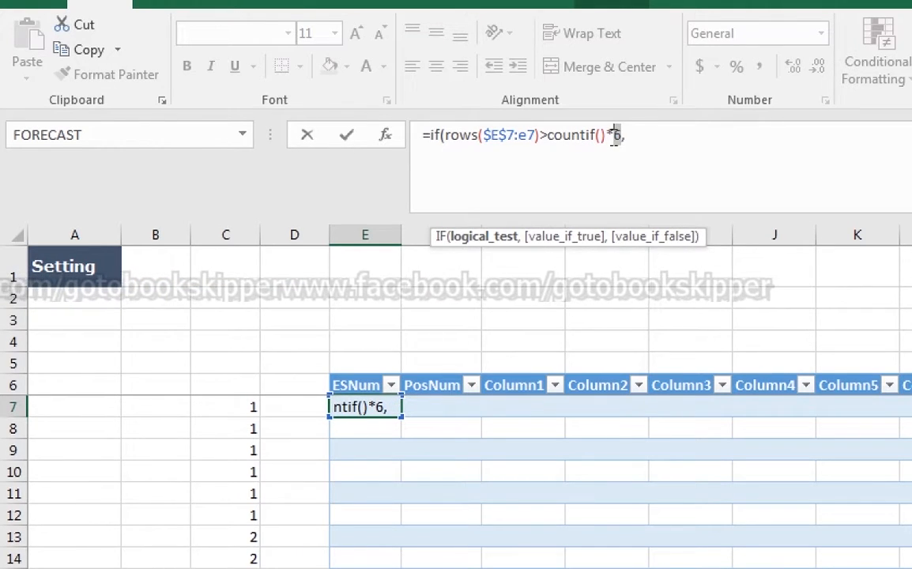
key(Right)
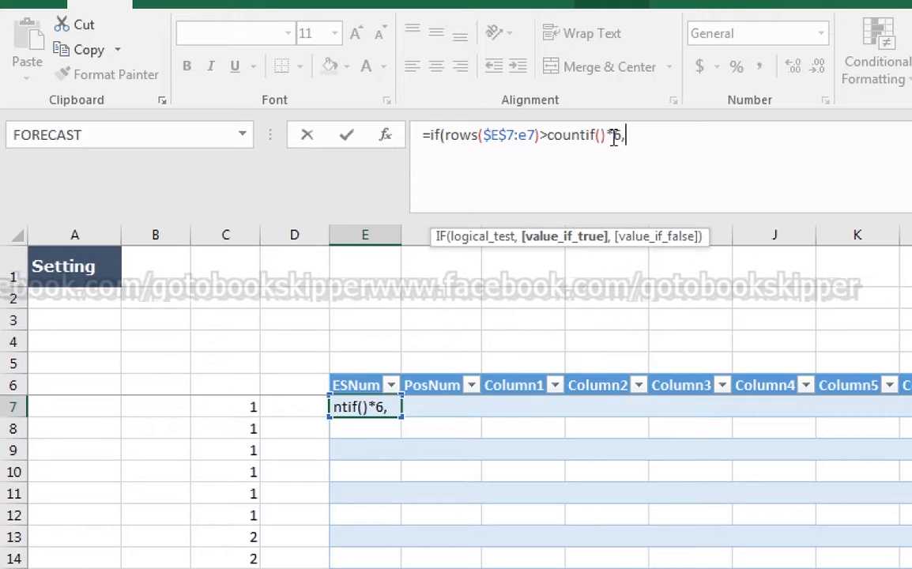
Step: On separate lines of the formula, add "-" as the value if true and ROWS($E$7:E7)/6 as the value if false
key(alt+Return)
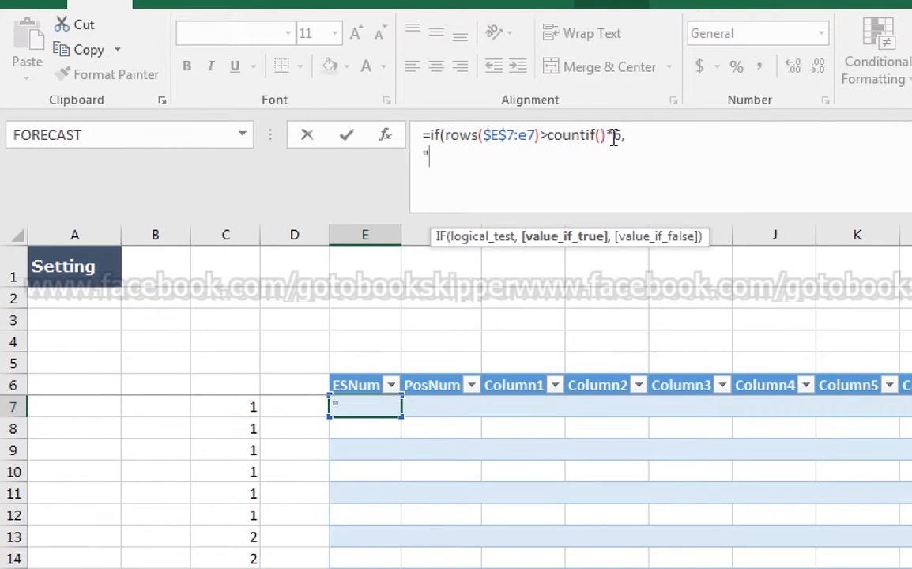
text("-",)
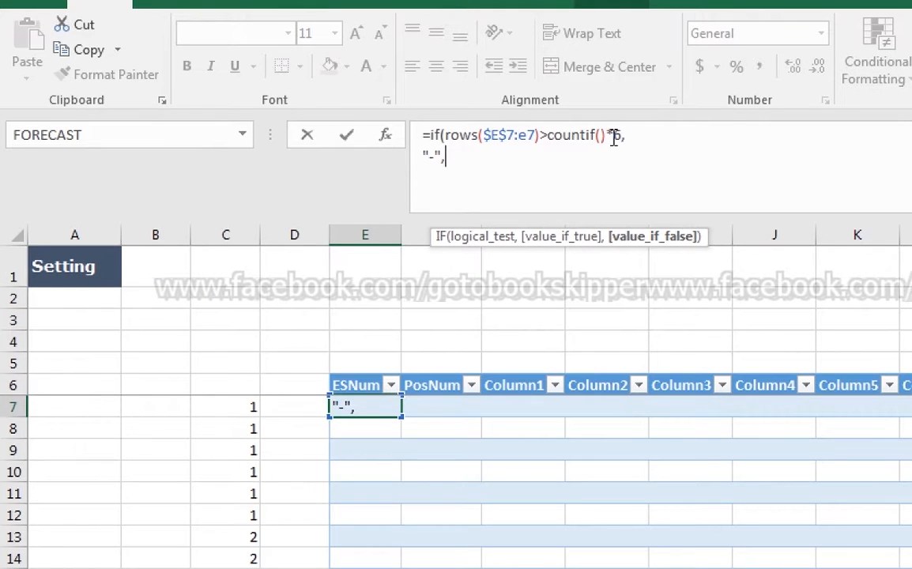
key(alt+Return)
text(rows(e7)
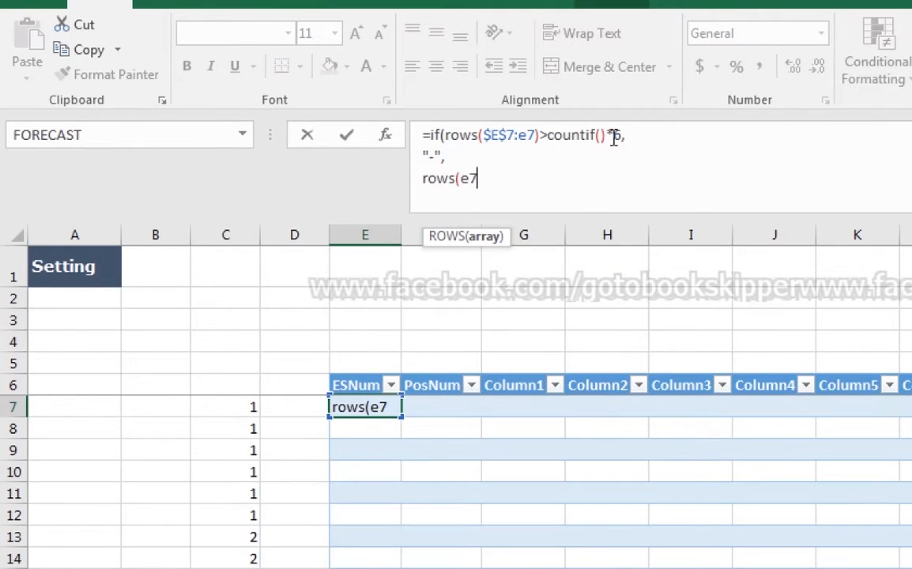
key(F4)
text(:e)
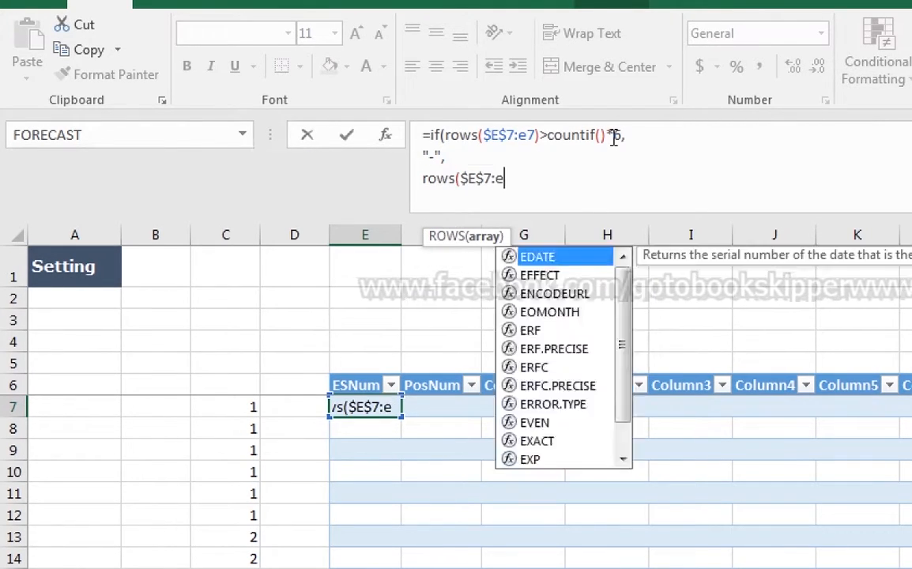
text(7)/6)
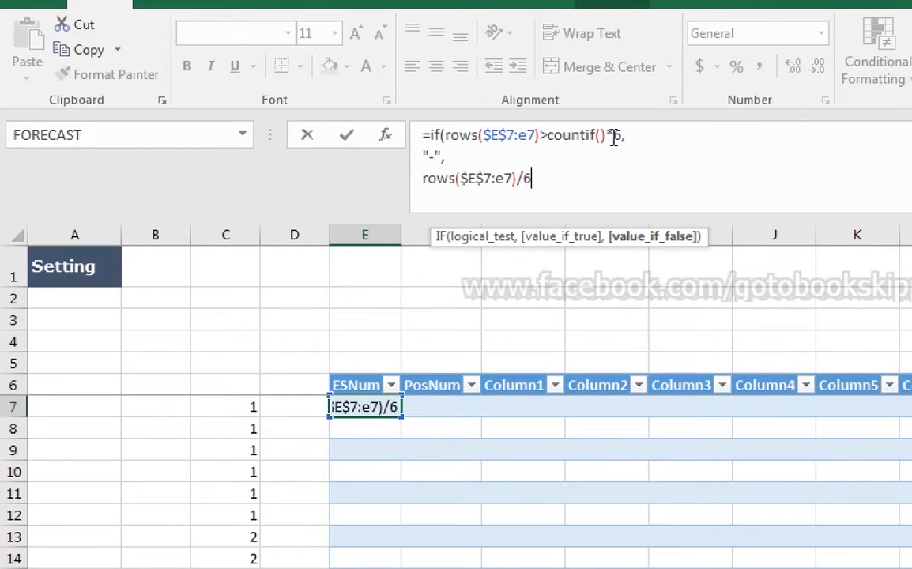
Step: Wrap the value if false as -INT(-ROWS($E$7:E7)/6) and put the IF's closing parenthesis on its own line
click(424, 180)
text(int(-)
key(End)
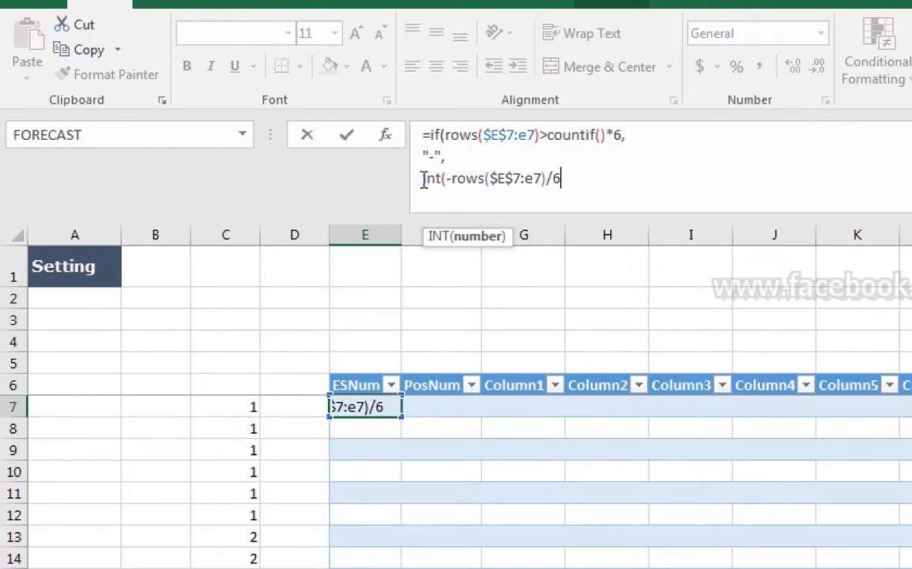
click(424, 178)
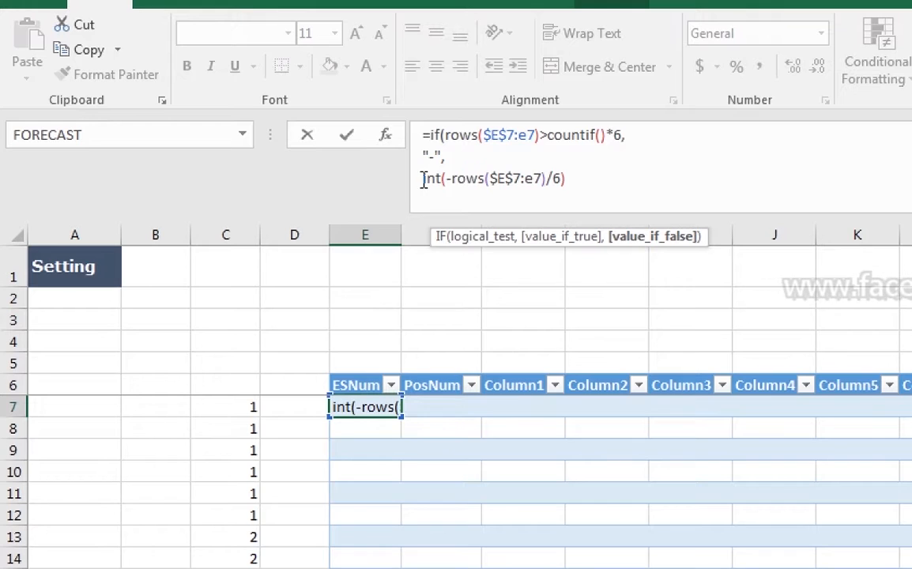
text(-)
key(End)
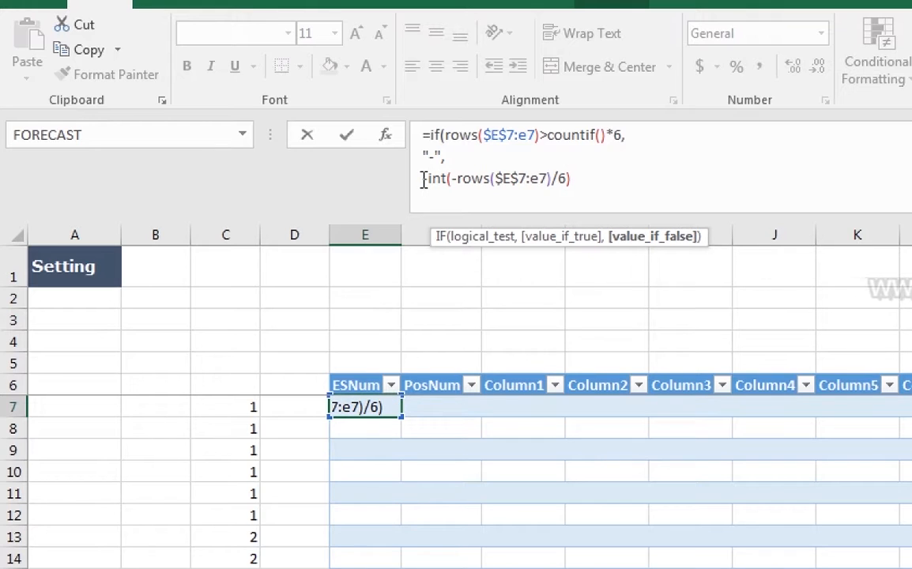
key(alt+Return)
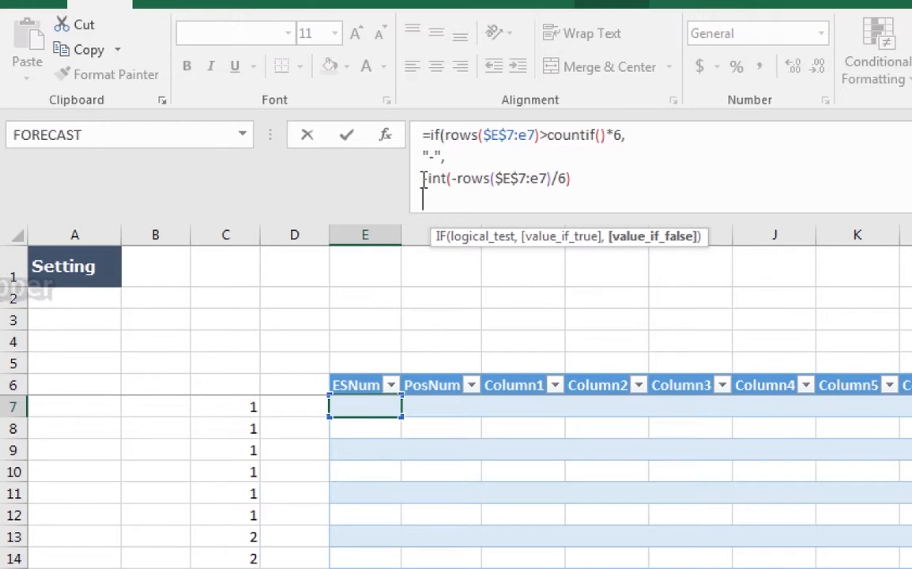
key(Return)
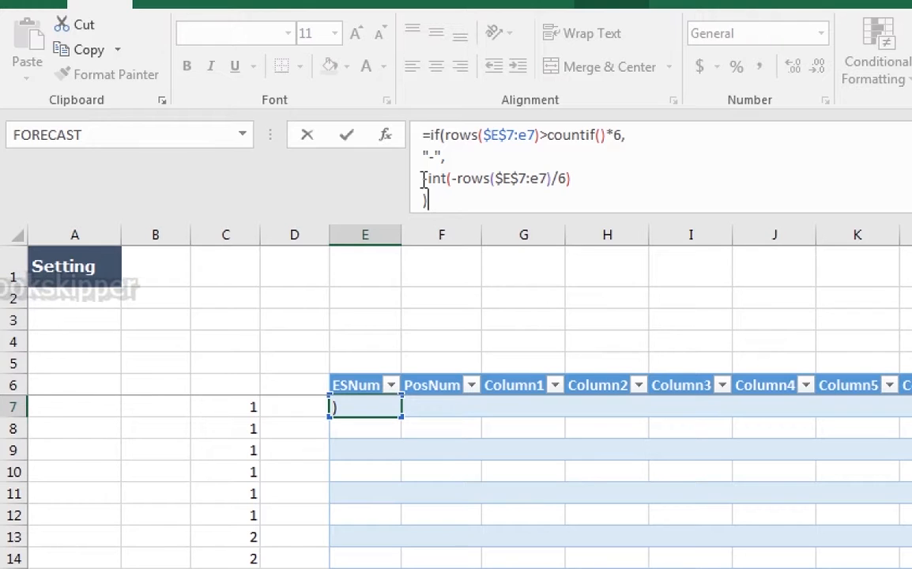
key(Return)
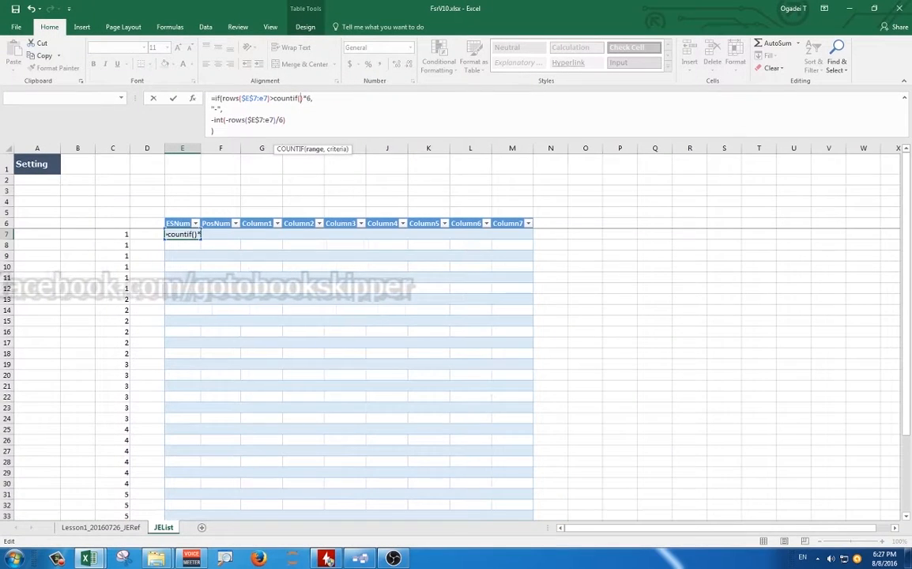
Step: Reference the Journal Entry Number column, TransSource[JENum], from the TransSource sheet of InpV10.xlsx as the COUNTIF range
mouse_move(88, 559)
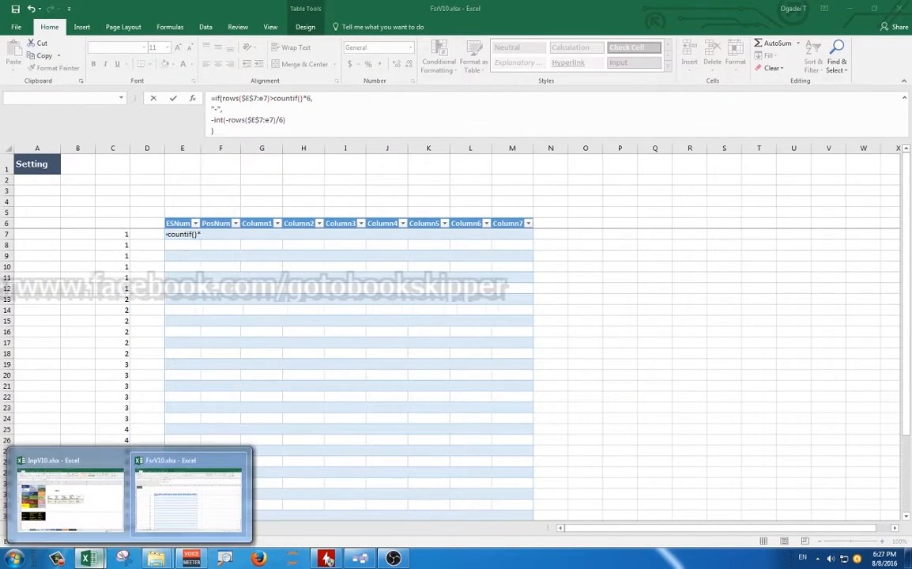
click(65, 442)
click(132, 527)
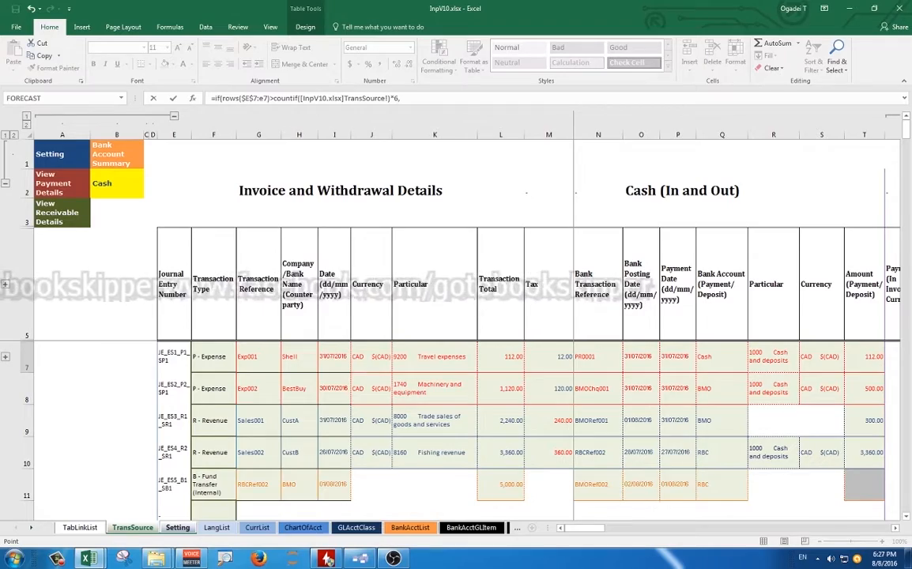
click(172, 354)
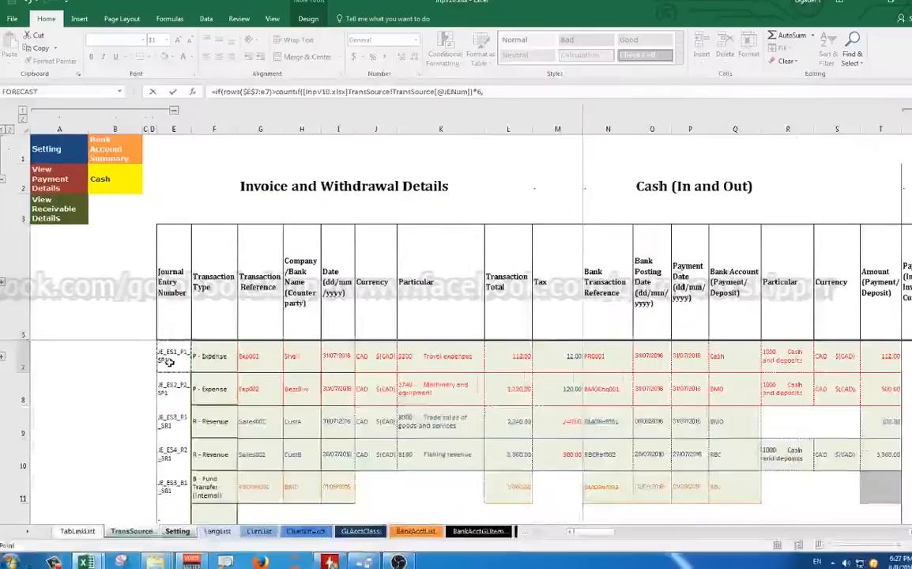
key(shift+Down)
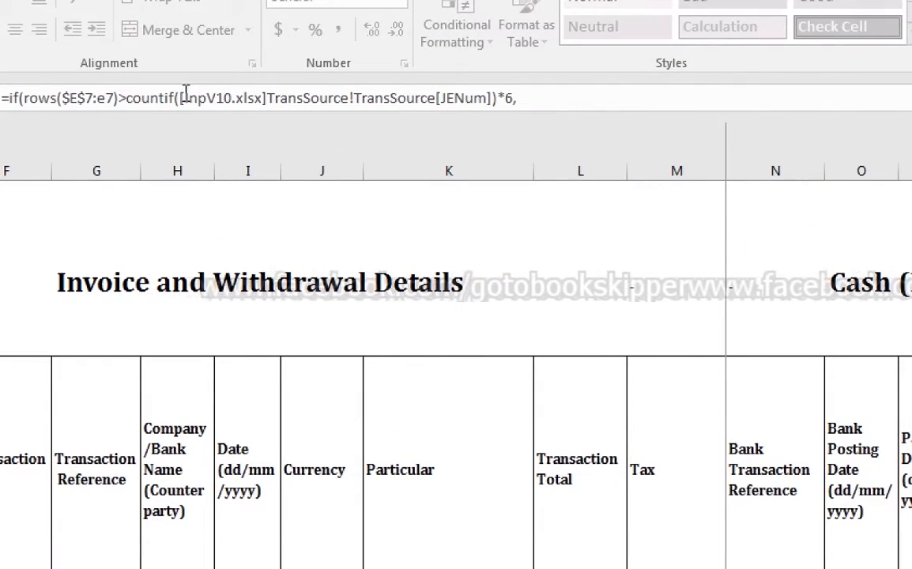
Step: Add "<>-" as the COUNTIF criteria after TransSource[JENum] and enter the completed formula in the ESNum column
drag(180, 98, 351, 106)
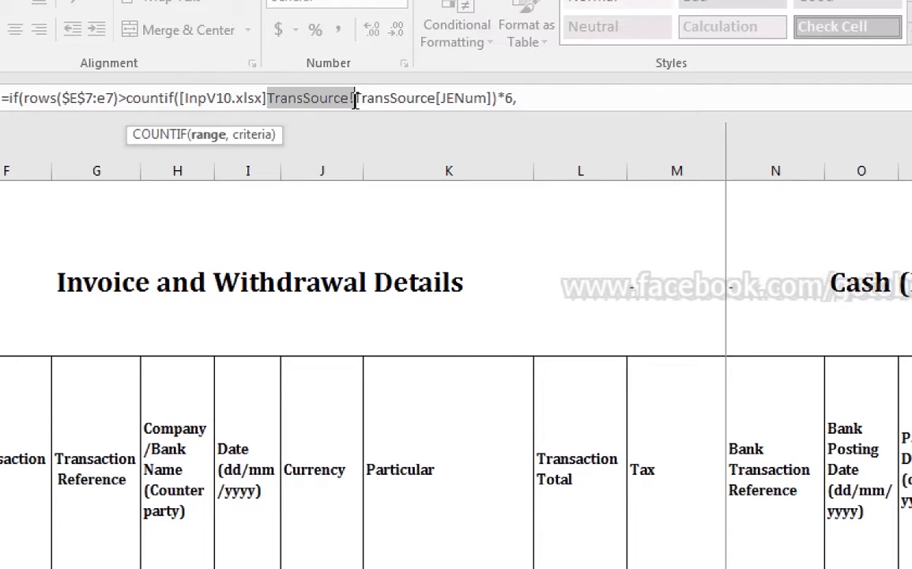
drag(355, 98, 491, 98)
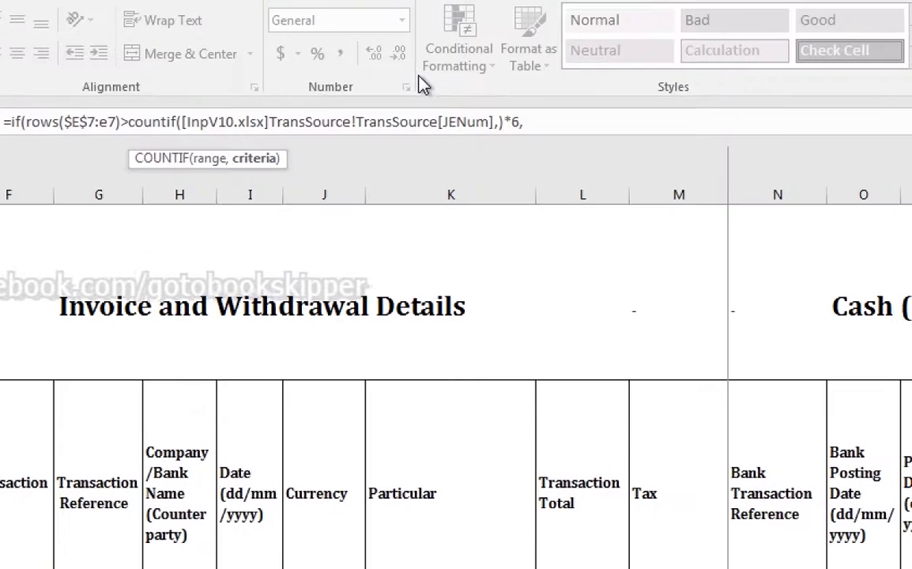
text("")
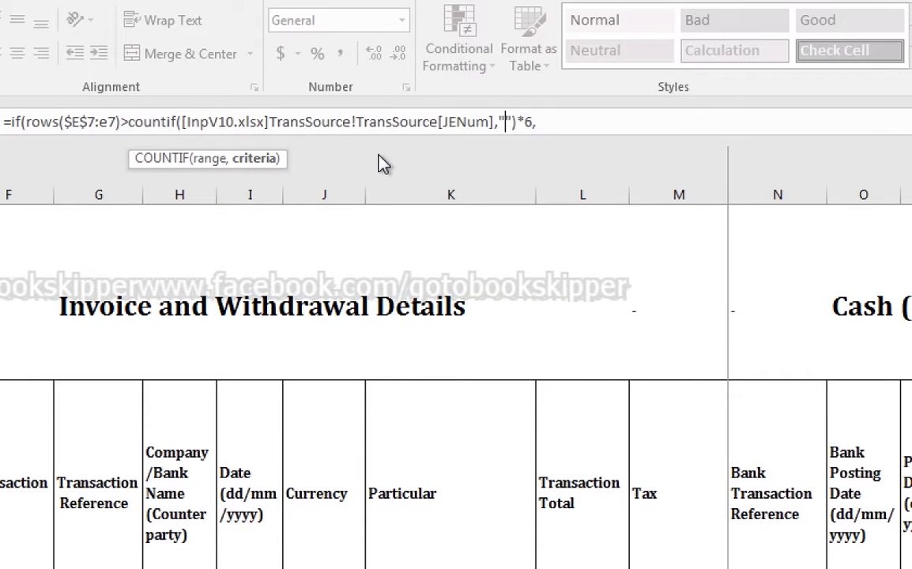
text(<>)
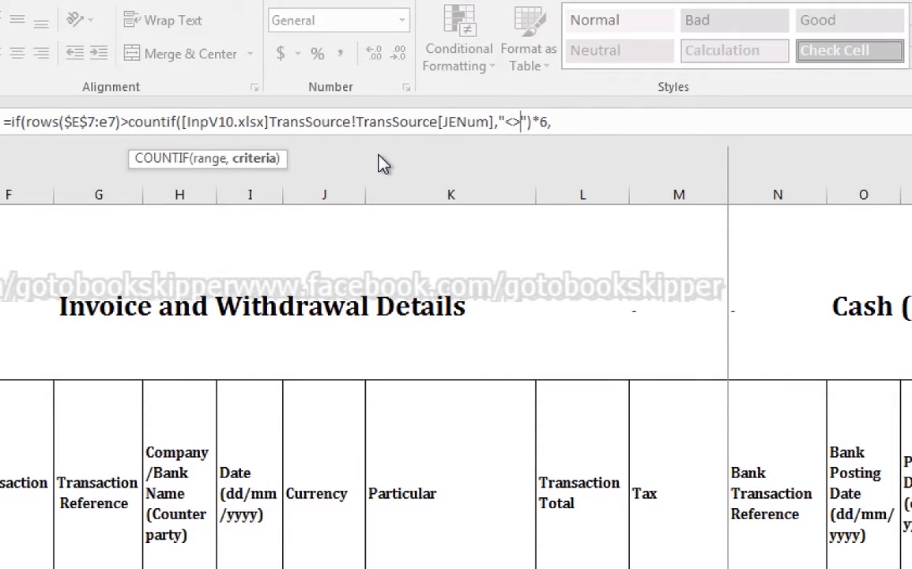
text(-)
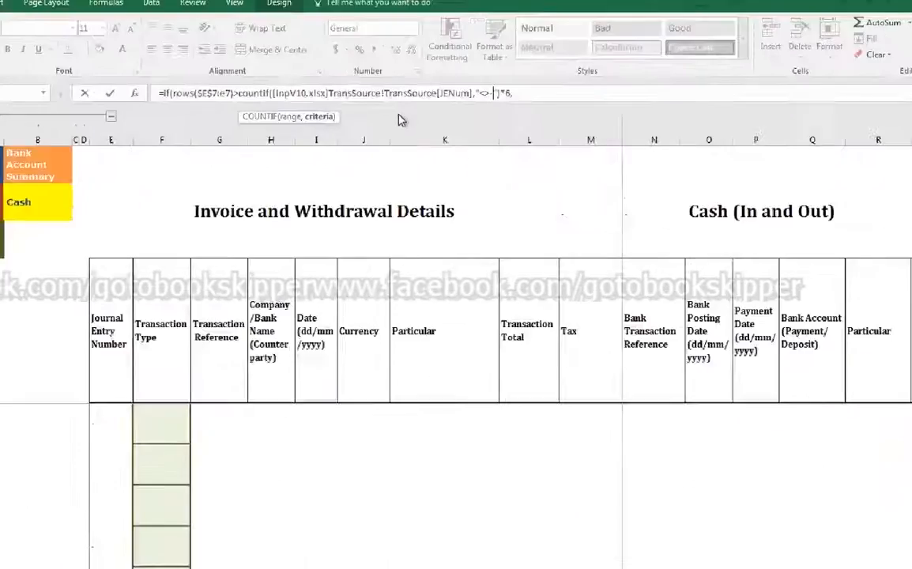
key(alt+Tab)
key(Return)
Step: Check the ESNum values down the JEList table, including the placeholder rows 37 to 39 after the last entry number
scroll(118, 442, down, 4)
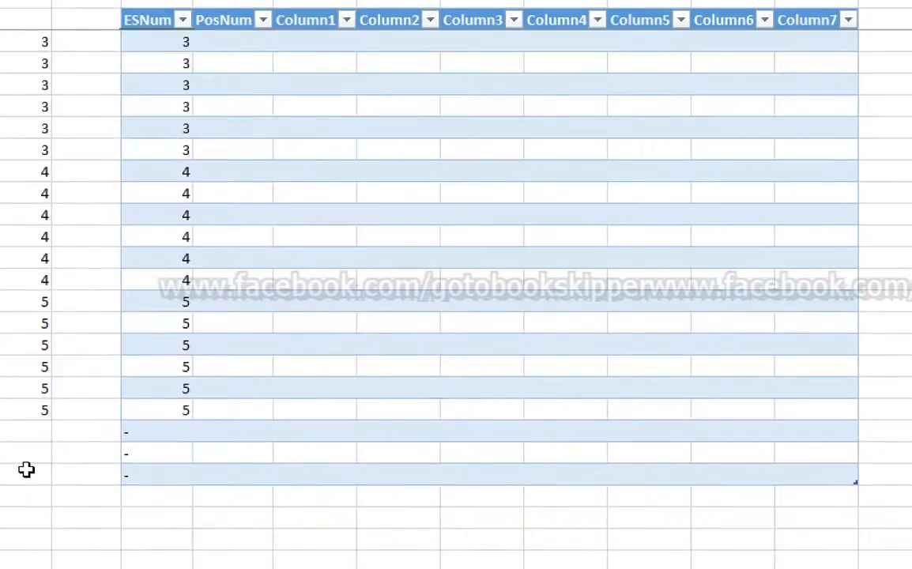
scroll(192, 227, up, 2)
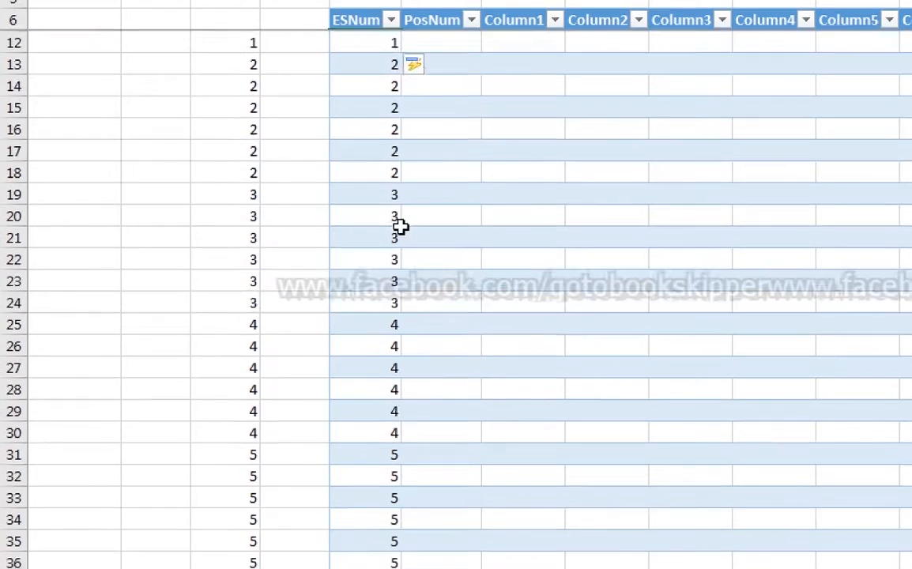
scroll(431, 116, up, 2)
scroll(432, 126, down, 3)
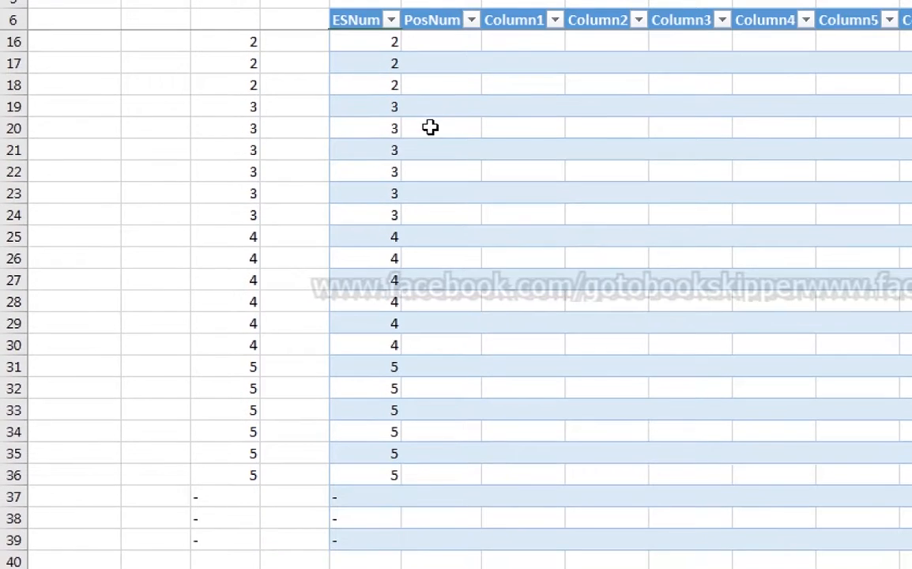
scroll(406, 213, down, 3)
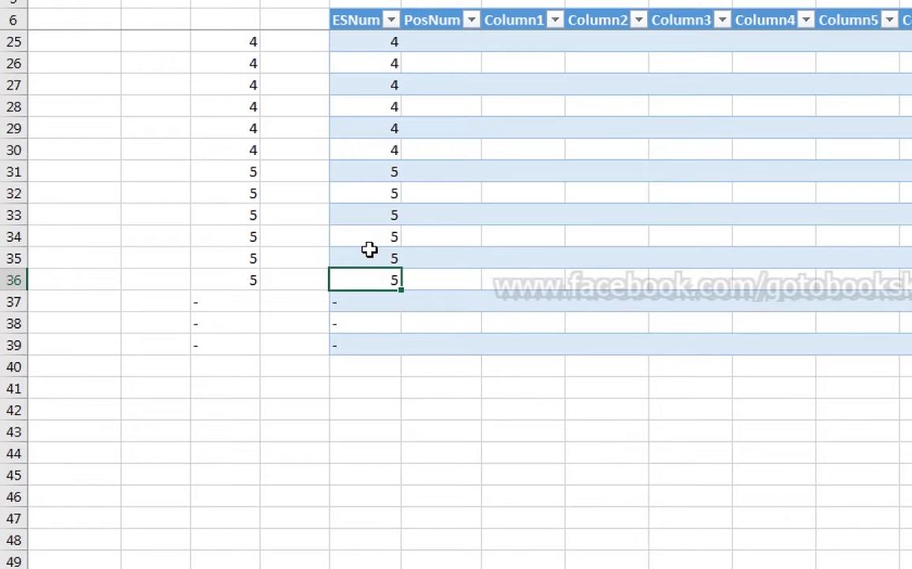
key(Down)
key(shift+Down)
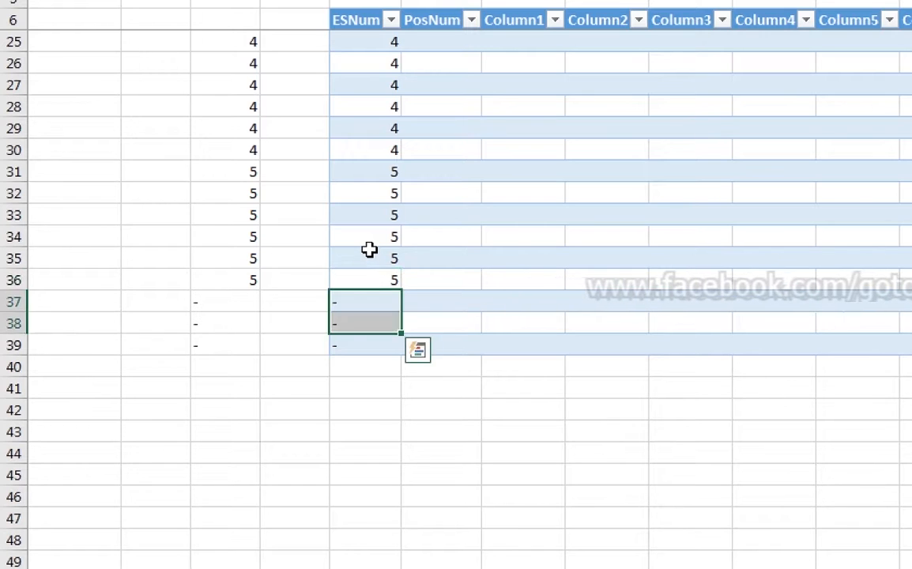
key(shift+Down)
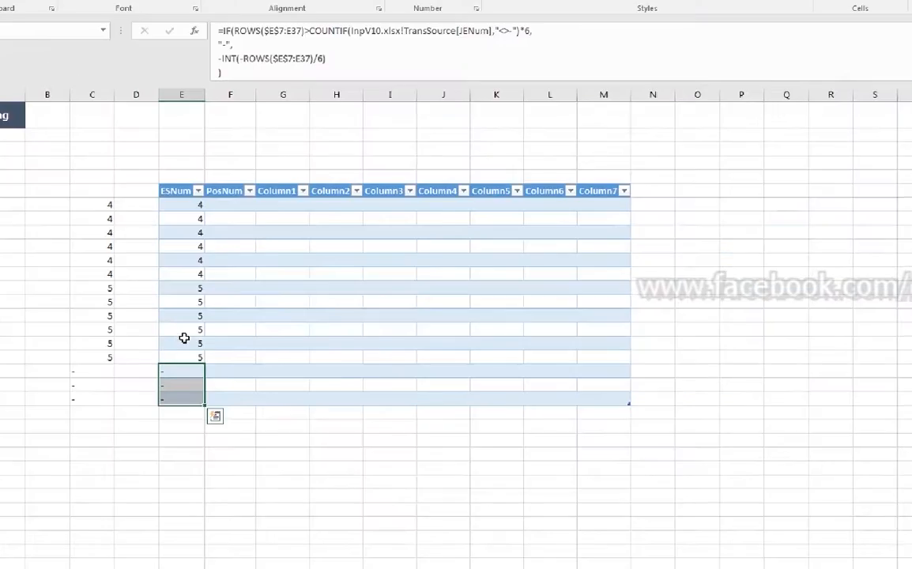
Step: Switch to InpV10.xlsx, open the transaction entry sheet from Setting, and expand the hidden header row of the TransSource table
click(427, 98)
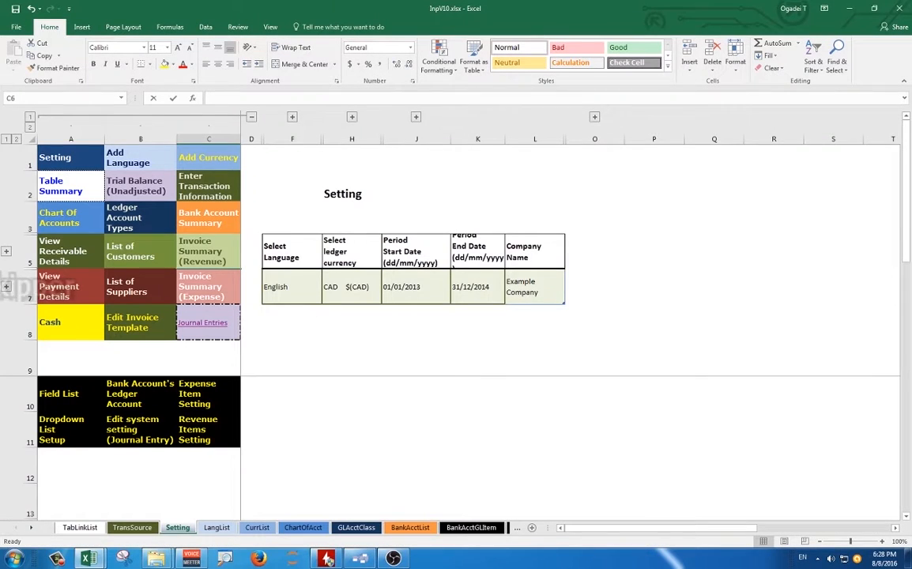
click(204, 186)
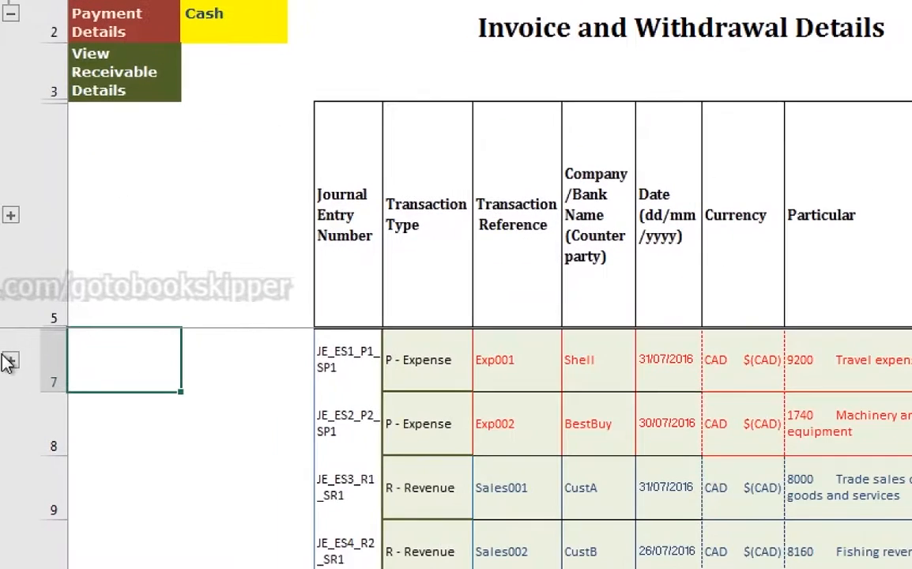
click(8, 359)
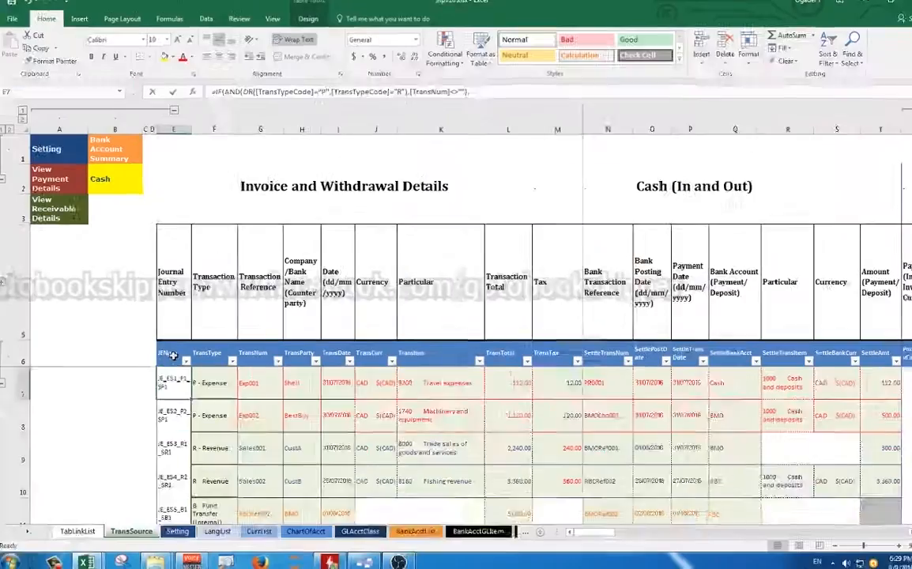
Step: Go through the filled entries in the JENum column of the TransSource table, down to the first placeholder row
key(Down)
key(Down)
key(Down)
key(Down)
key(Up)
key(Up)
key(Up)
key(Up)
key(Down)
key(Down)
key(Down)
key(Down)
key(Down)
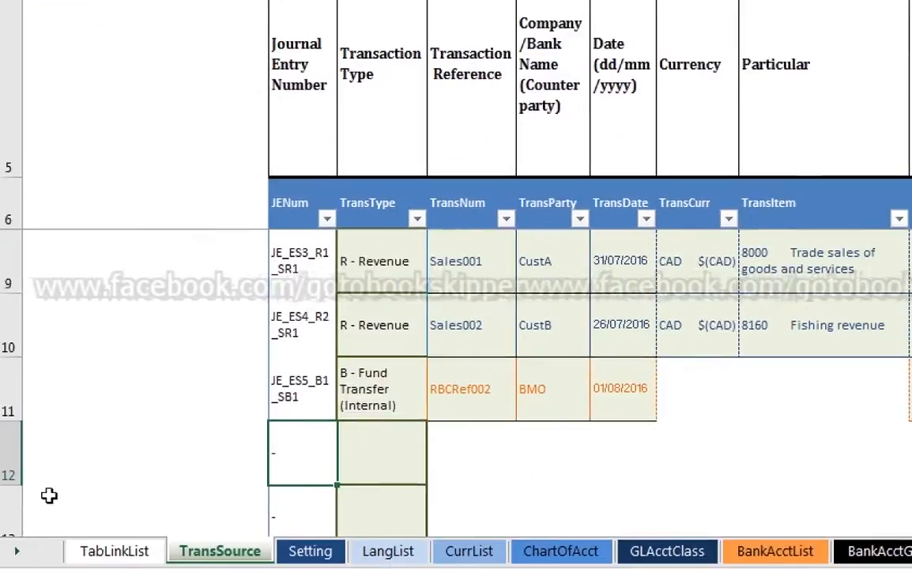
Step: Examine the rows without transactions in the JENum column, starting at row 12
click(52, 464)
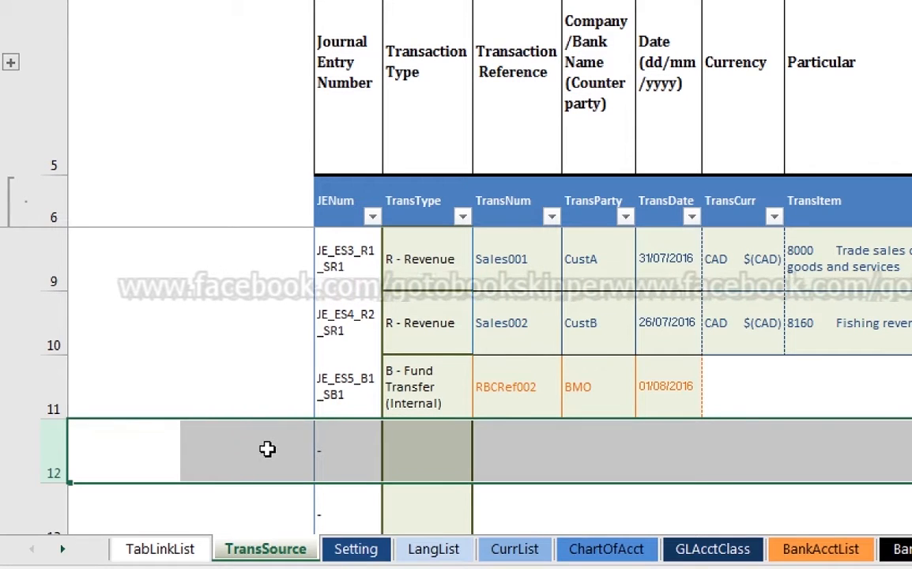
click(337, 464)
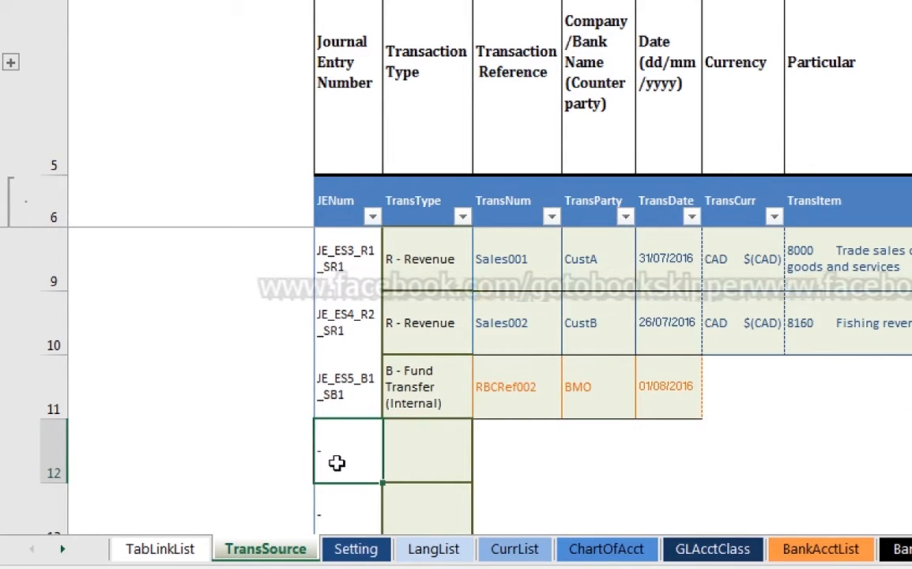
key(shift+Down)
key(shift+Down)
key(shift+Down)
key(shift+Up)
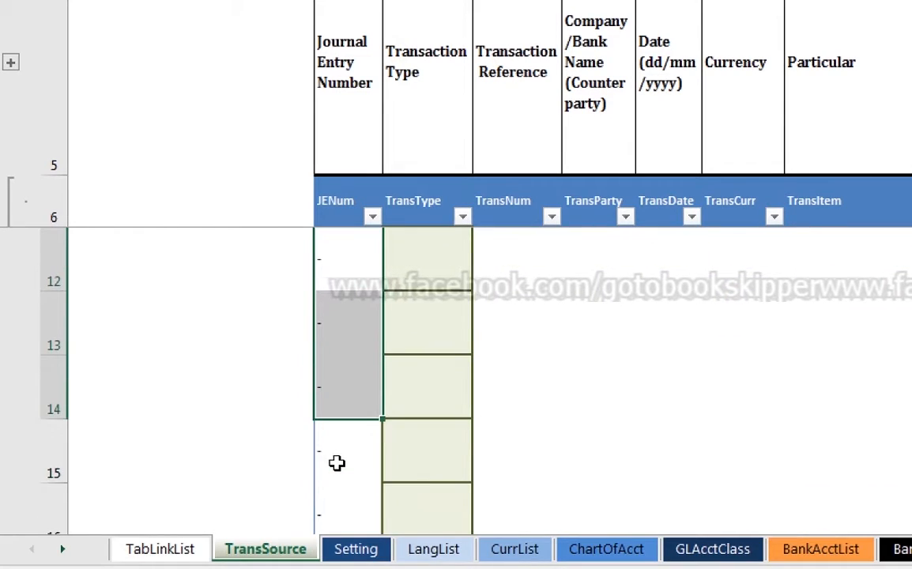
key(Up)
key(Up)
key(Down)
key(Down)
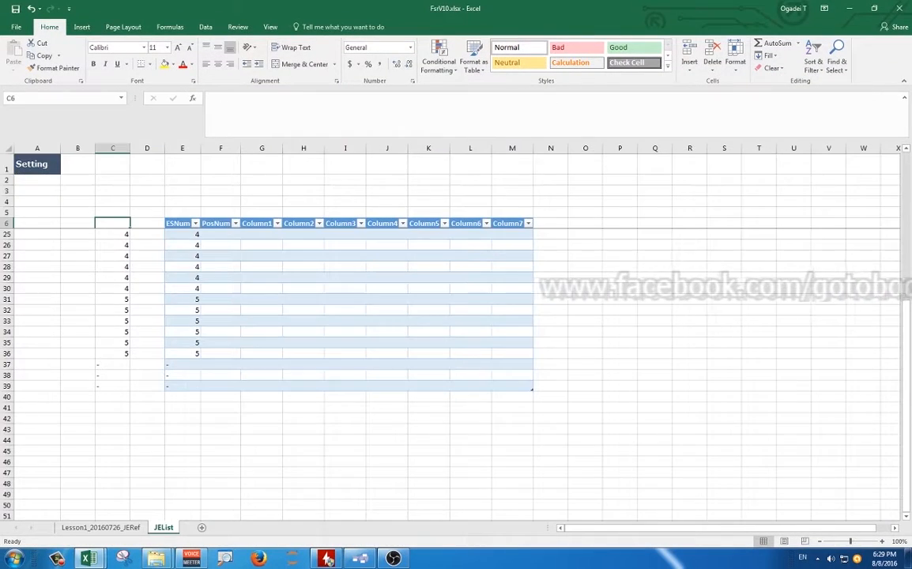
Step: Return to the JEList sheet and examine the COUNTIF range and criteria inside the first ESNum formula in E7
click(184, 199)
key(Down)
key(Down)
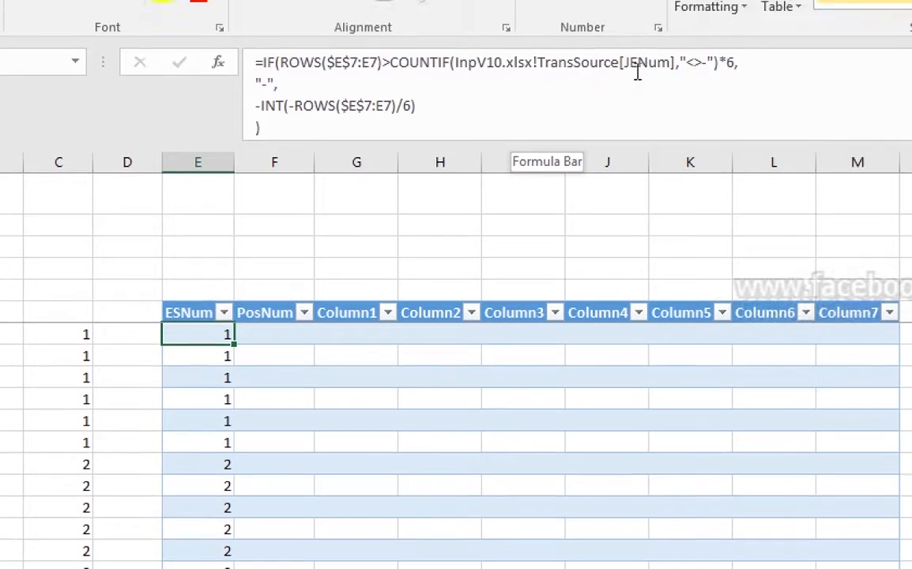
click(648, 66)
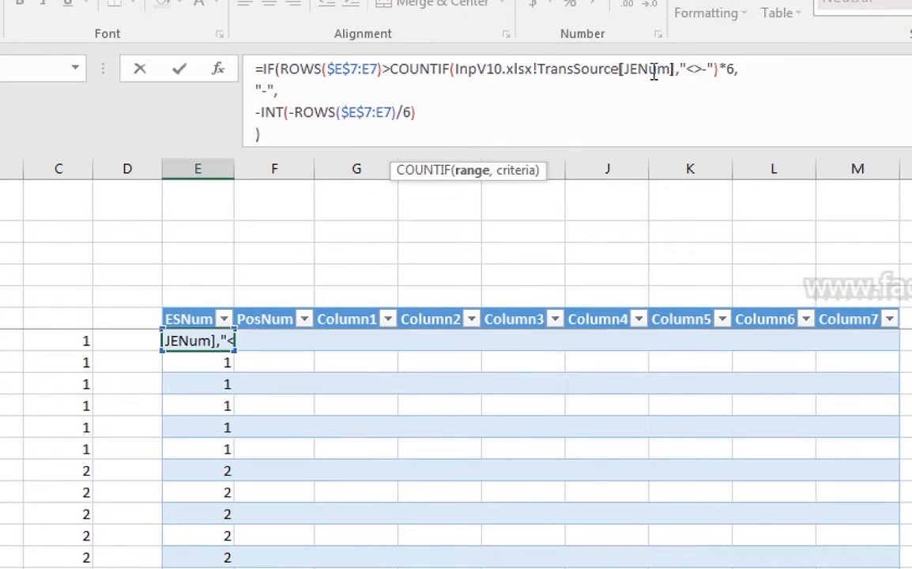
key(shift+Left)
key(shift+Left)
key(shift+Left)
key(shift+Left)
key(shift+Left)
key(shift+Left)
key(shift+Left)
key(shift+Left)
key(shift+Left)
key(shift+Left)
key(shift+Left)
key(shift+Left)
key(shift+Left)
key(shift+Left)
key(shift+Left)
key(shift+Left)
key(shift+Left)
key(shift+Left)
key(shift+Left)
key(shift+Left)
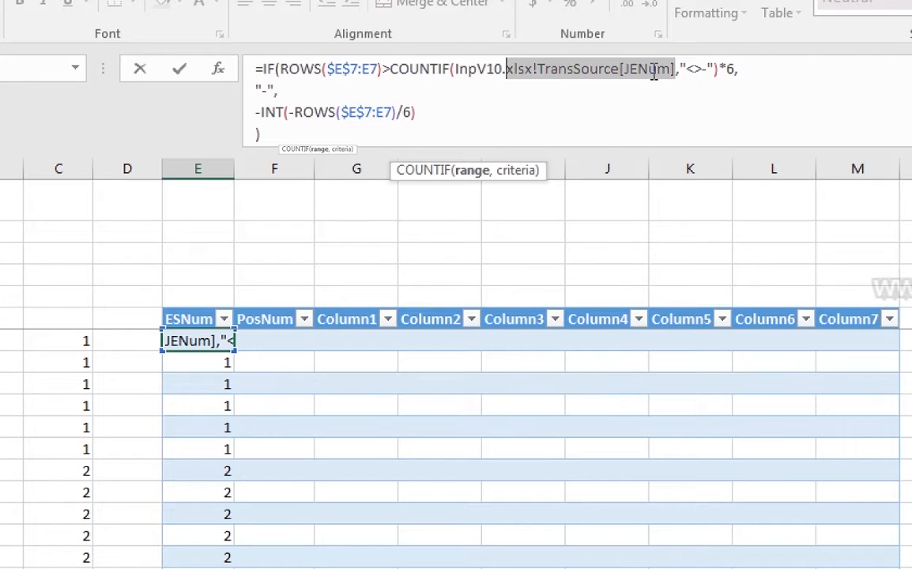
key(Right)
key(Right)
key(Right)
key(Right)
key(Right)
key(Right)
key(Right)
key(Right)
key(Right)
key(Right)
key(Right)
key(Right)
key(Right)
key(Right)
key(Right)
key(Right)
key(Right)
key(Right)
key(Right)
key(Right)
key(Right)
key(Right)
key(Right)
key(Right)
key(Right)
key(Right)
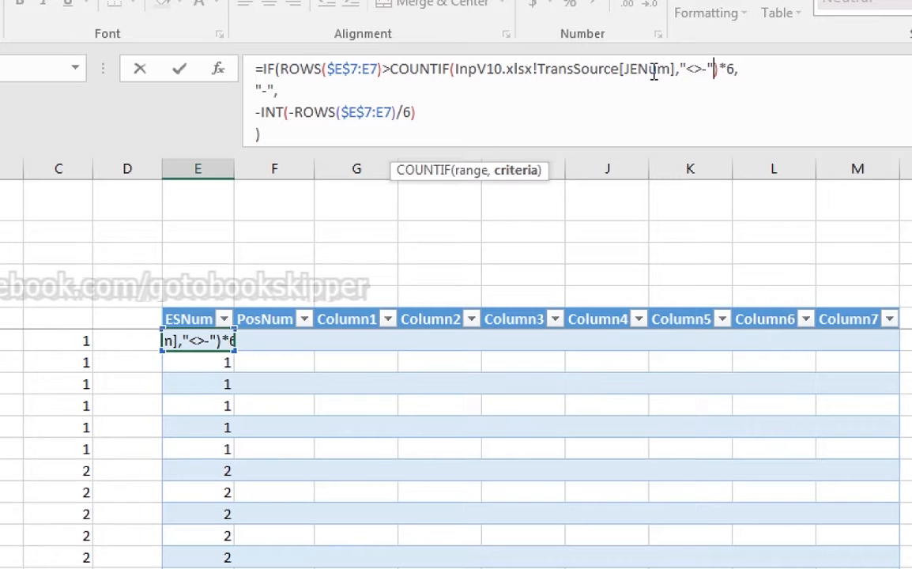
Step: Replace the whole COUNTIF expression in the E7 formula with 5, enter the formula, and undo the change
key(shift+Left)
key(shift+Left)
key(shift+Left)
key(shift+Left)
key(shift+Left)
key(shift+Left)
key(shift+Left)
key(shift+Left)
key(shift+Left)
key(shift+Left)
key(shift+Left)
key(shift+Left)
key(shift+Left)
key(shift+Left)
key(shift+Left)
key(shift+Left)
key(shift+Left)
key(shift+Left)
key(shift+Left)
key(shift+Left)
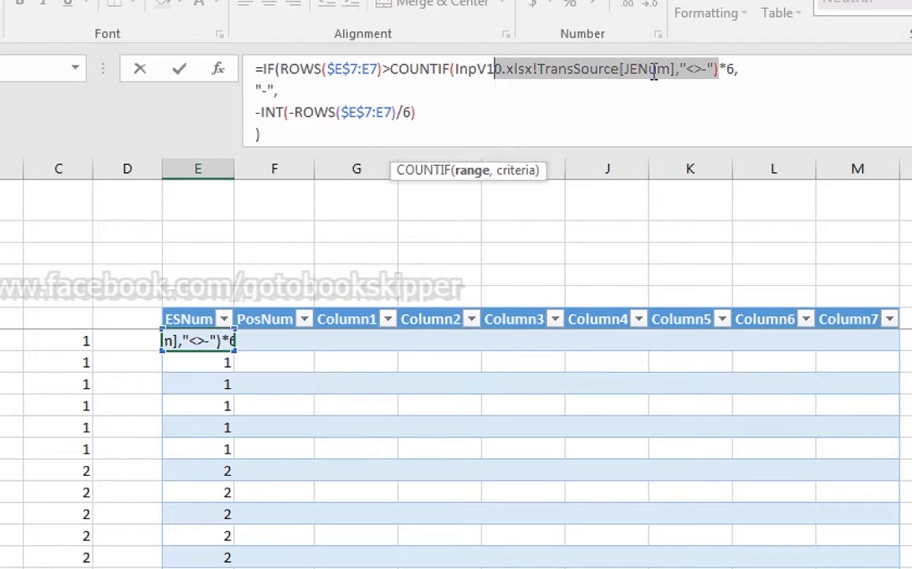
key(shift+Left)
key(shift+Left)
key(shift+Left)
key(shift+Left)
key(shift+Left)
key(shift+Left)
key(shift+Left)
key(shift+Left)
key(shift+Left)
key(shift+Left)
key(shift+Left)
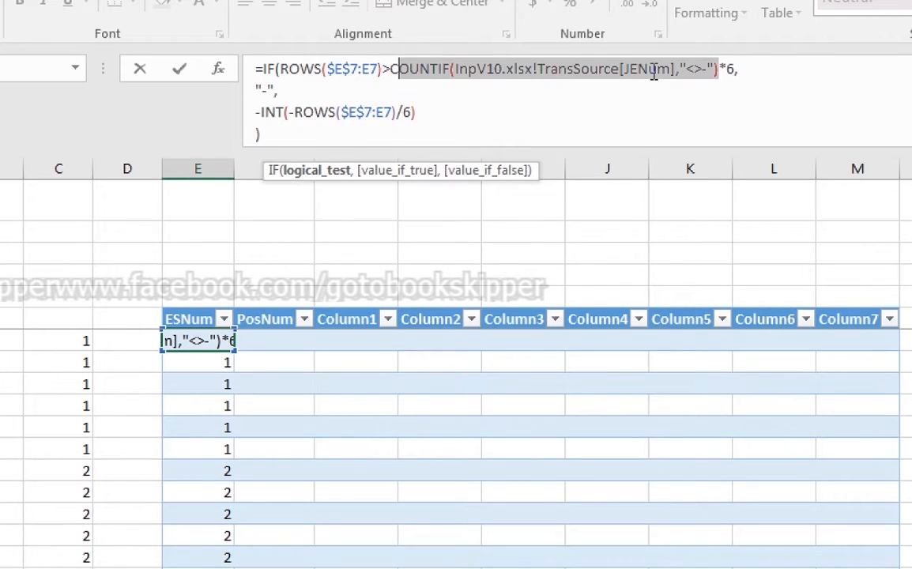
text(5)
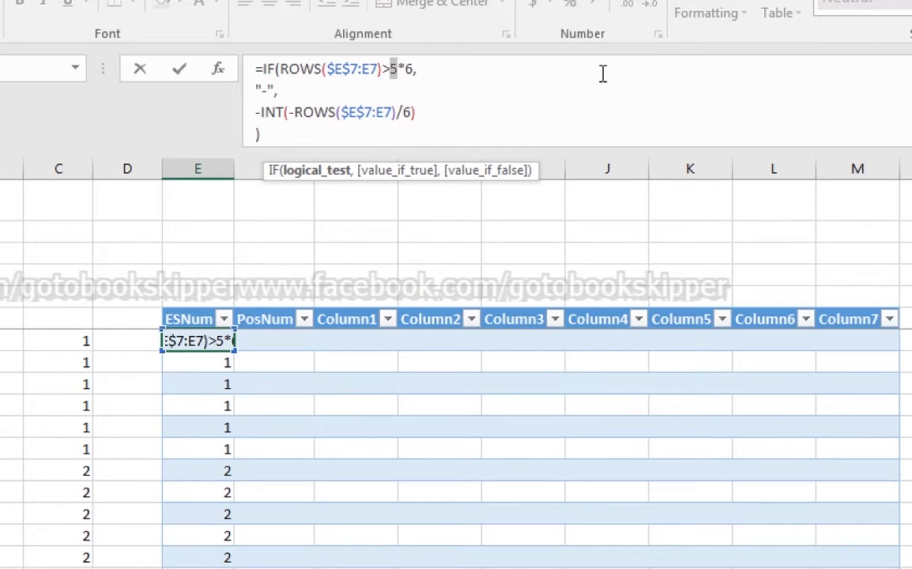
key(Return)
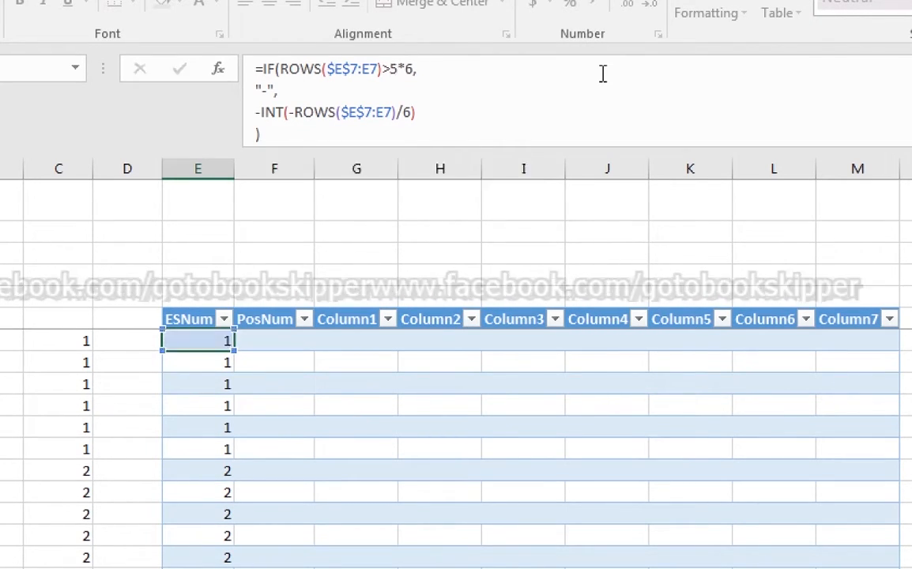
key(ctrl+z)
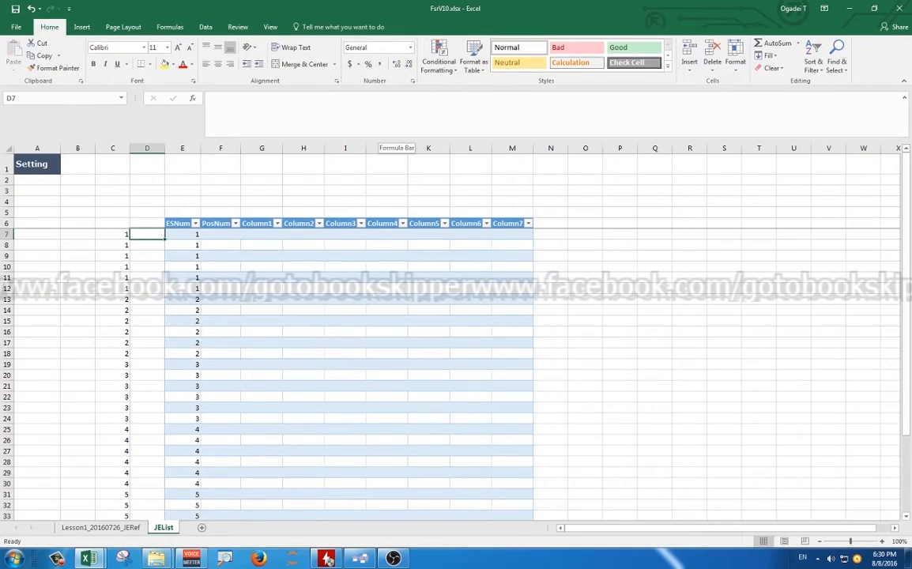